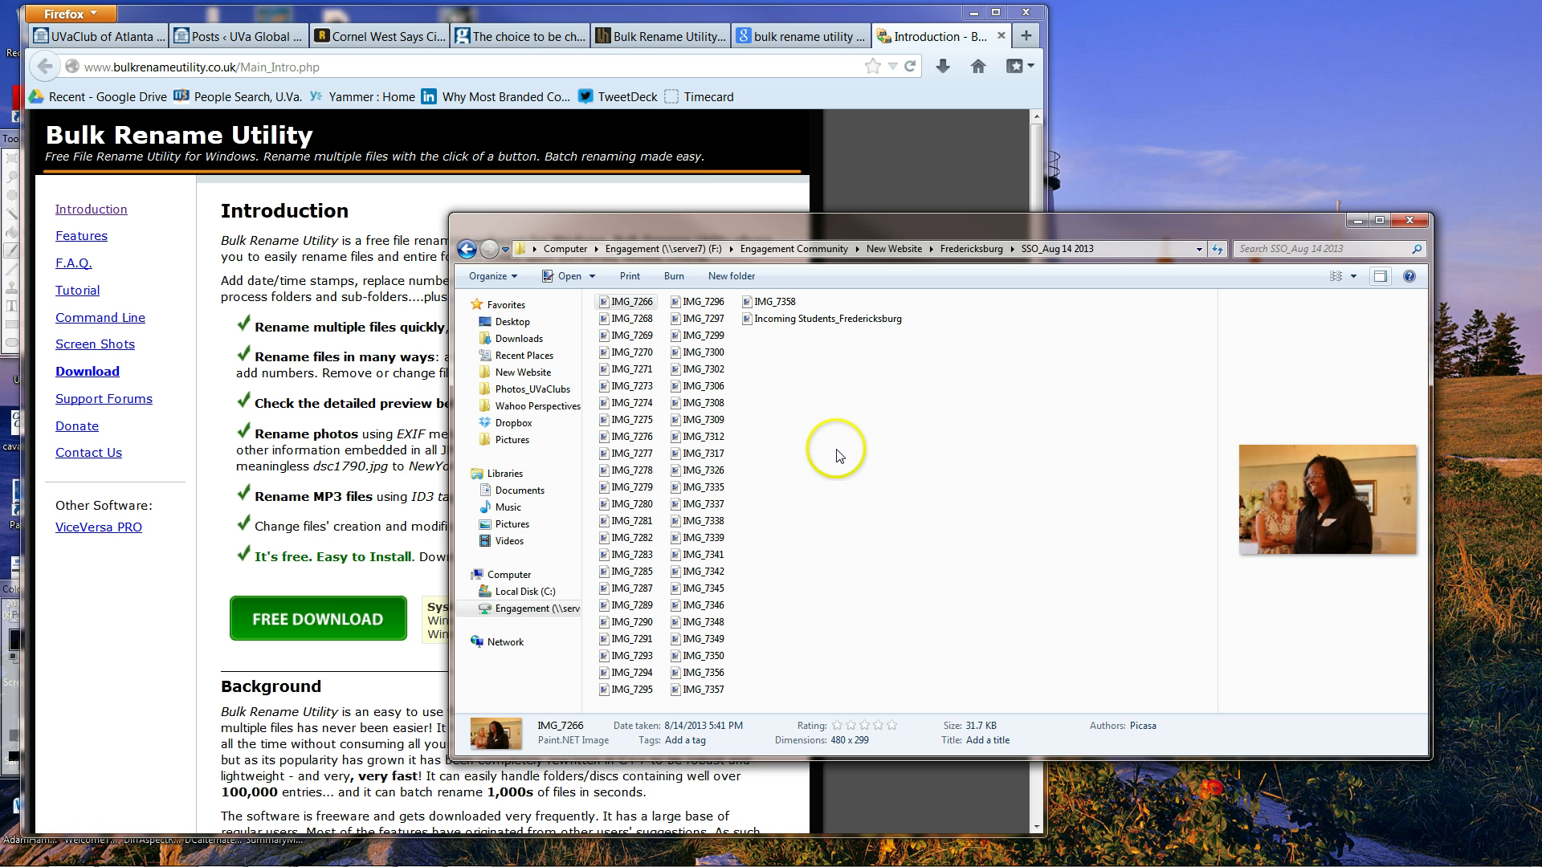
Drag the SSO_Aug 14 2013 folder window up and to the left over the browser
drag(923, 223, 845, 168)
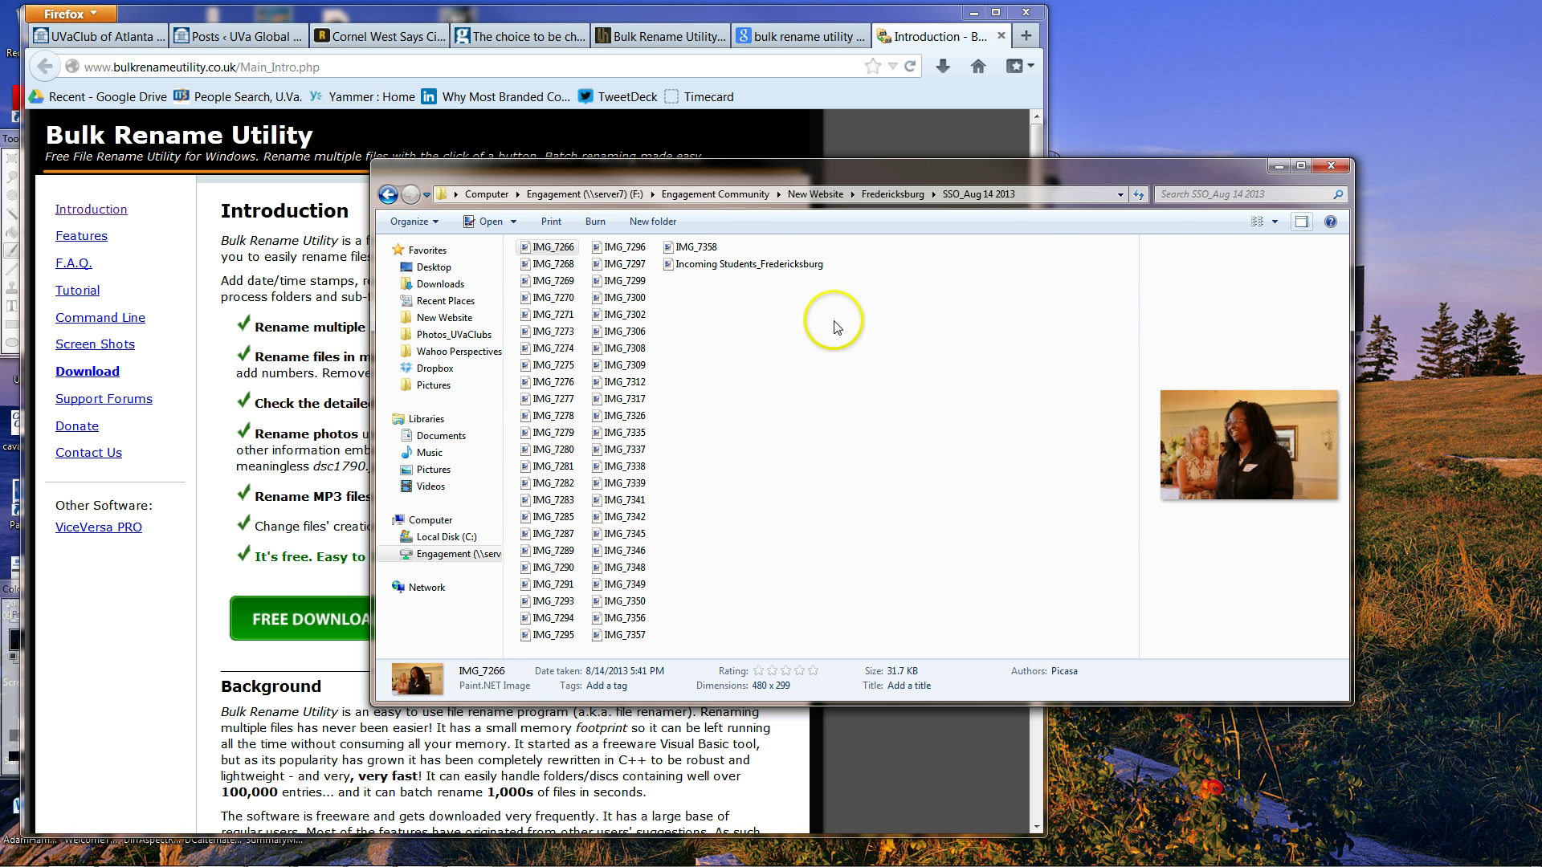
Download and save the 32-bit installer BRU_Setup_WinNTx86.exe from the Bulk Rename Utility site
click(301, 227)
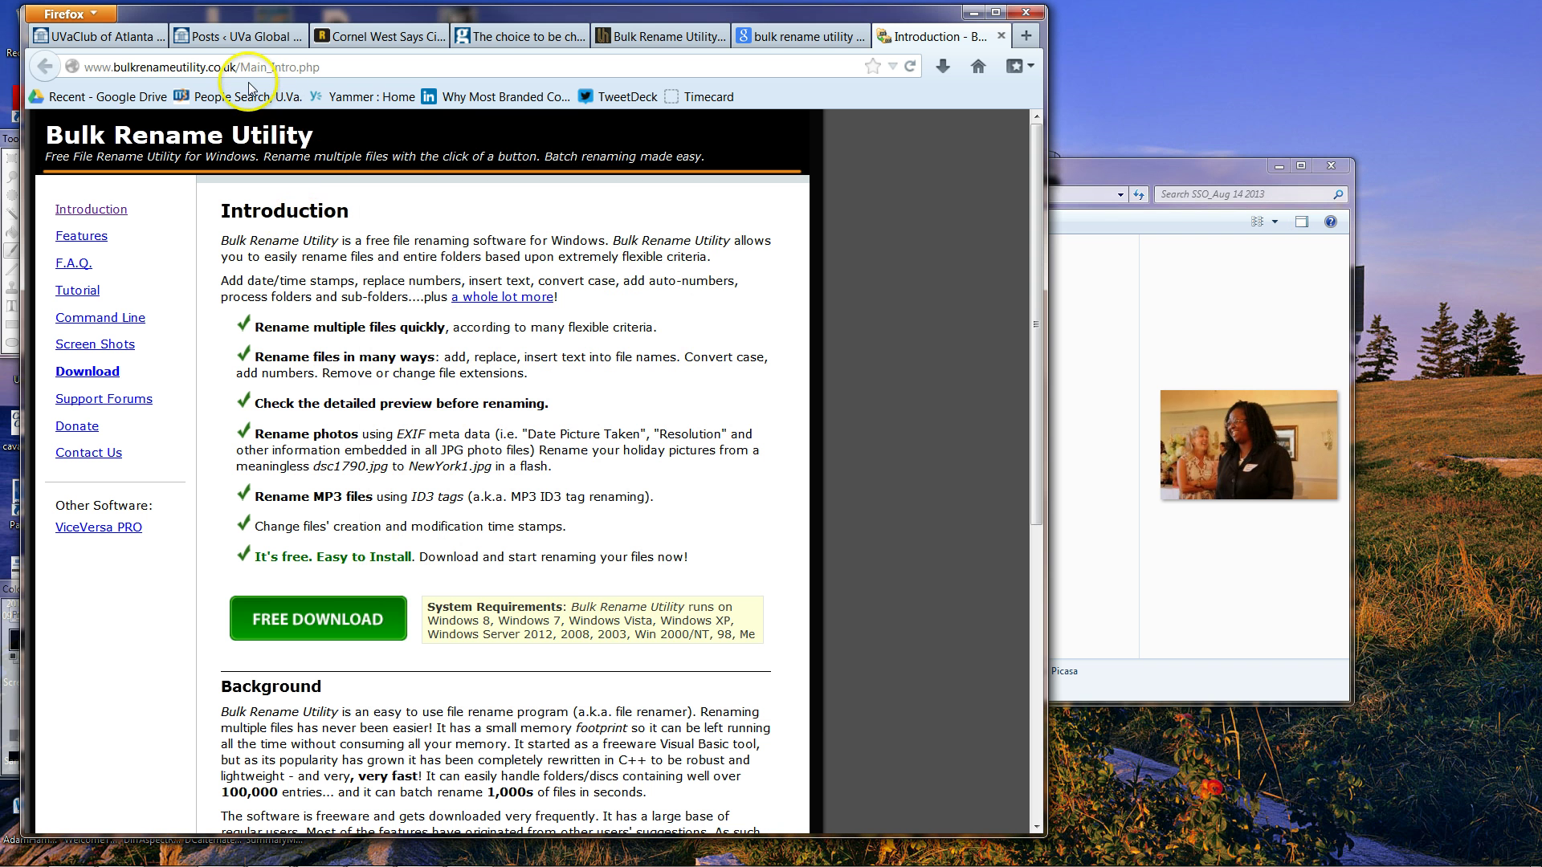
click(793, 36)
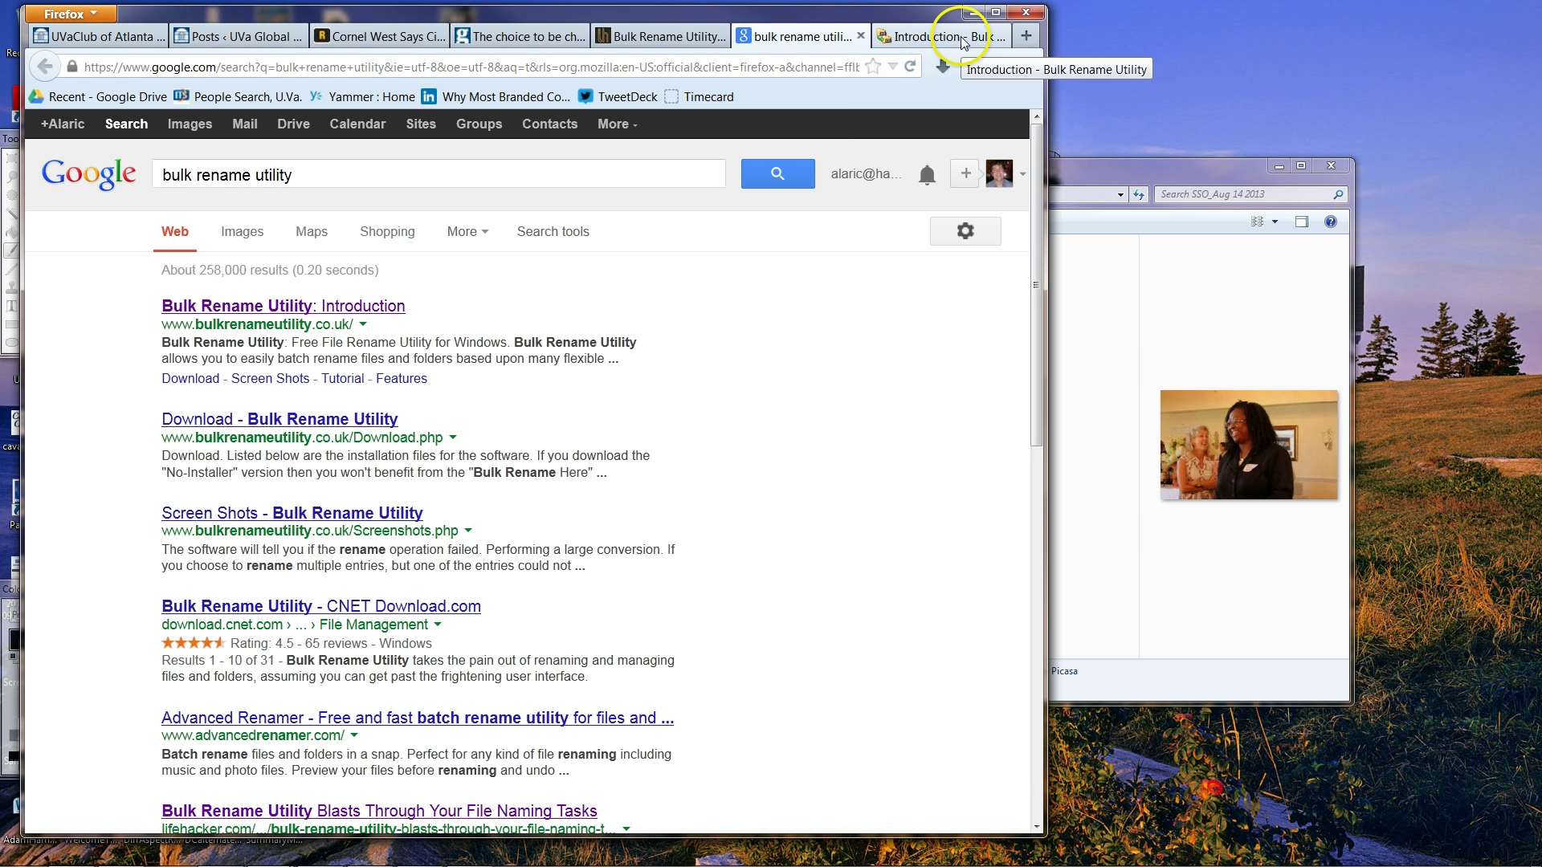
click(901, 38)
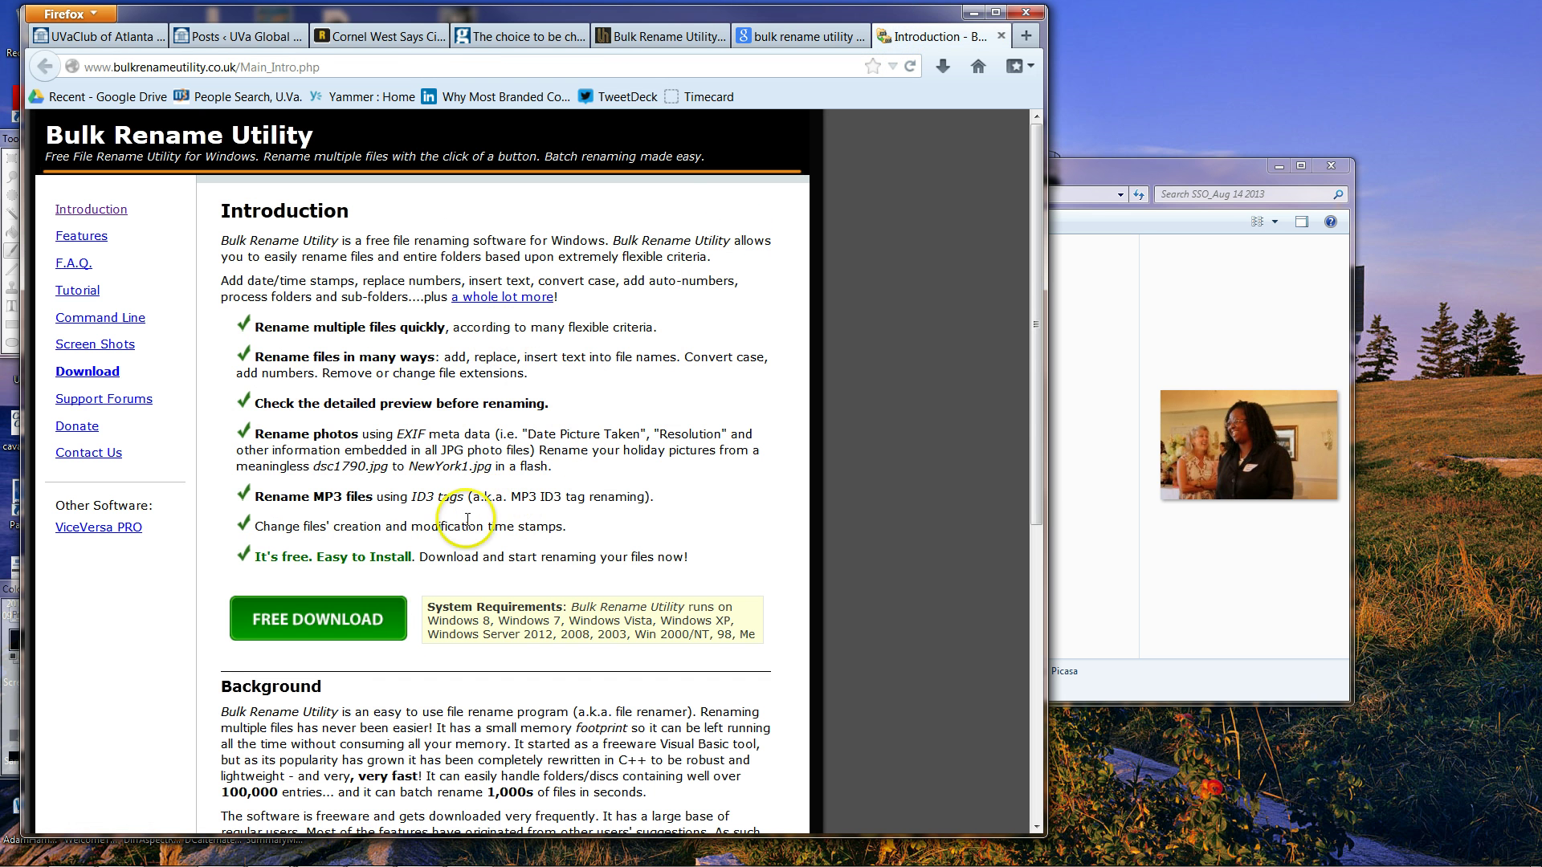
click(341, 625)
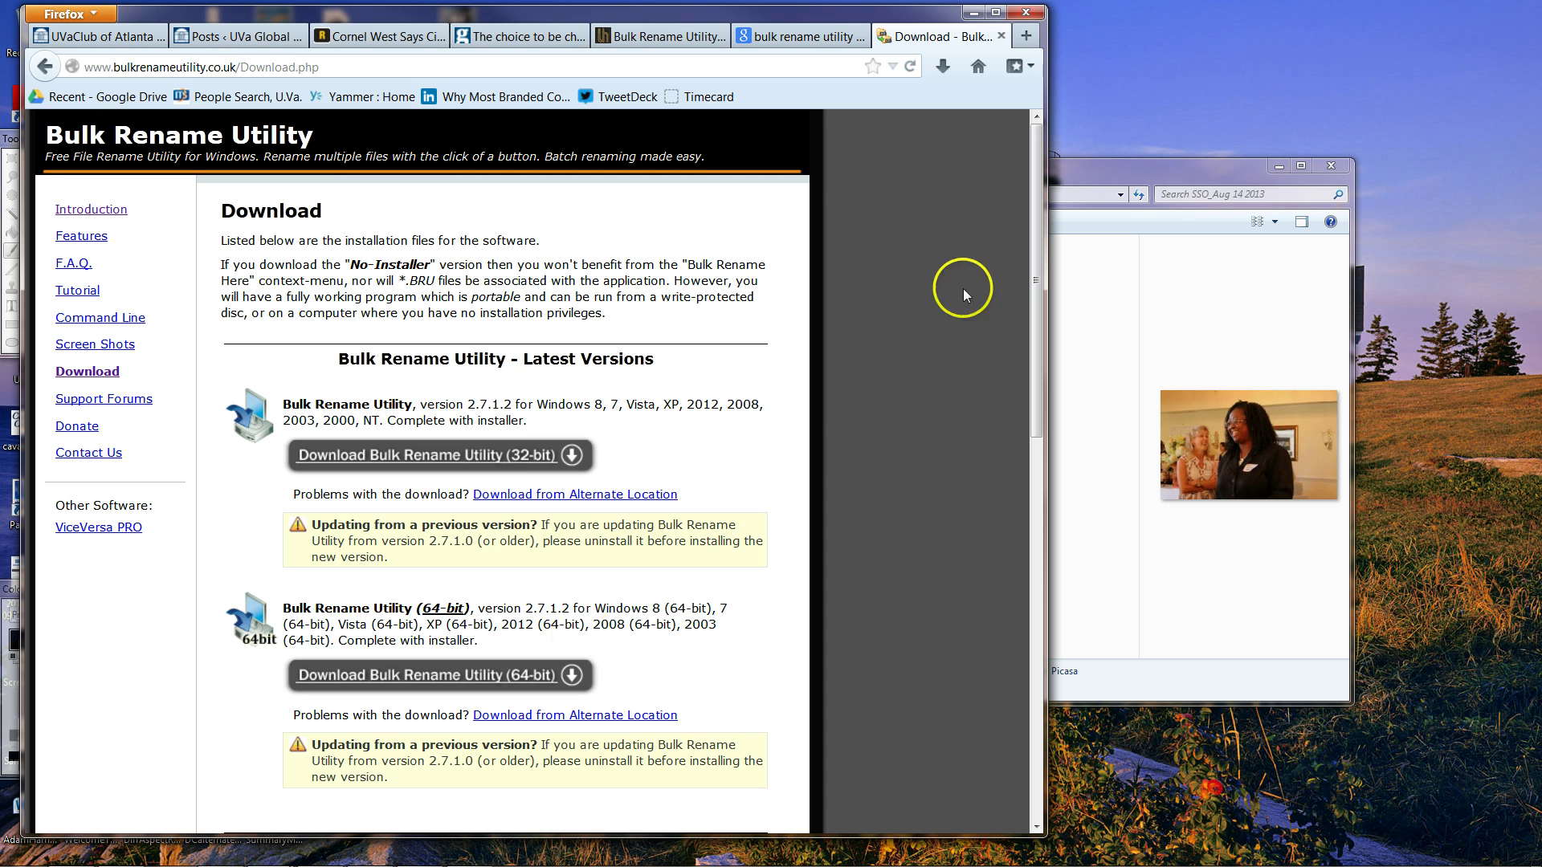
click(518, 453)
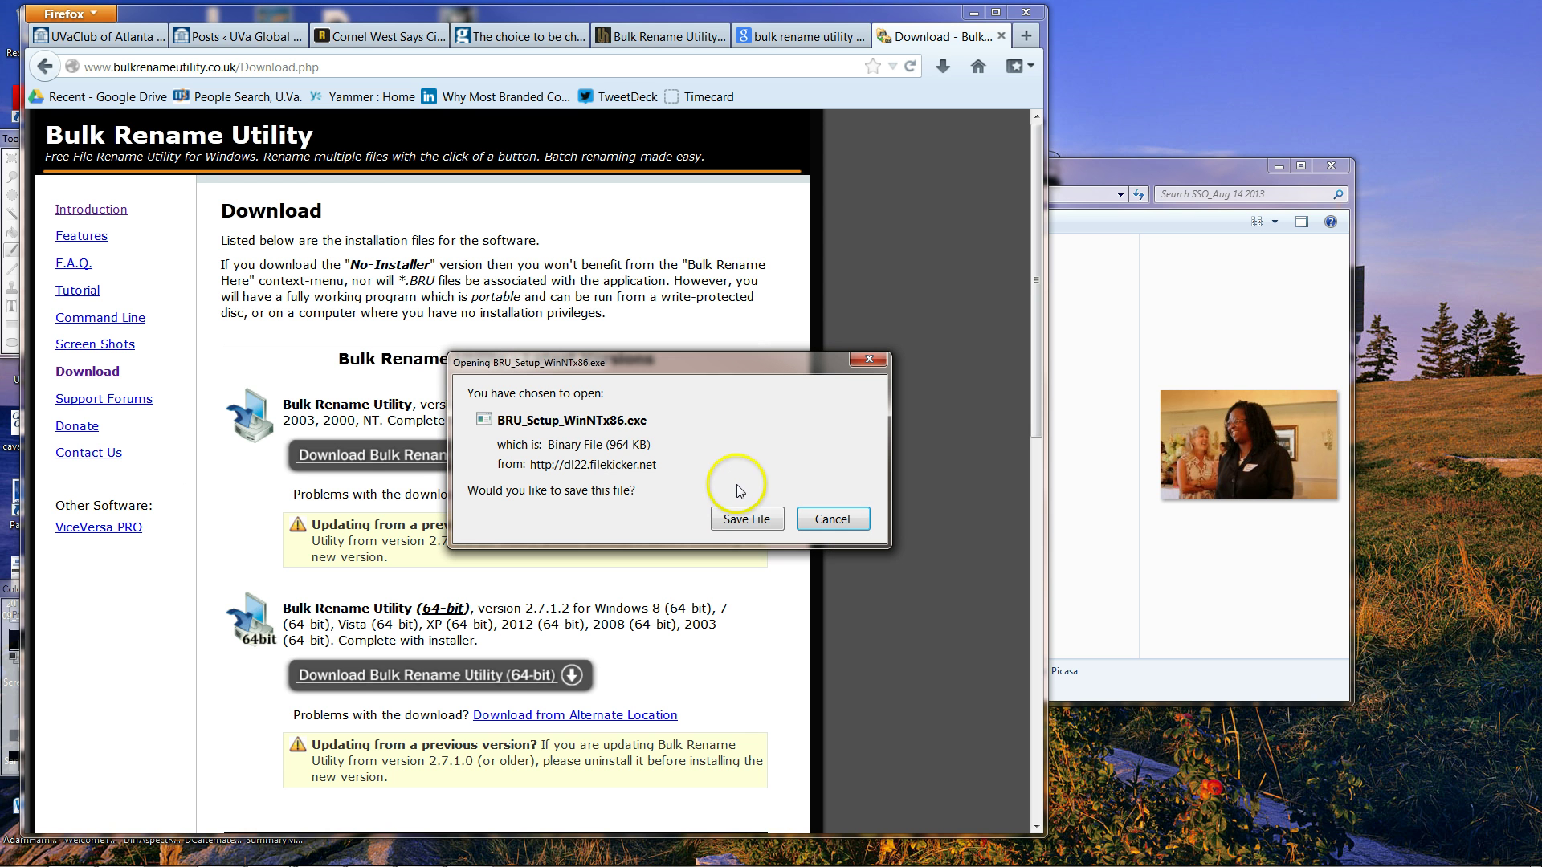
click(763, 532)
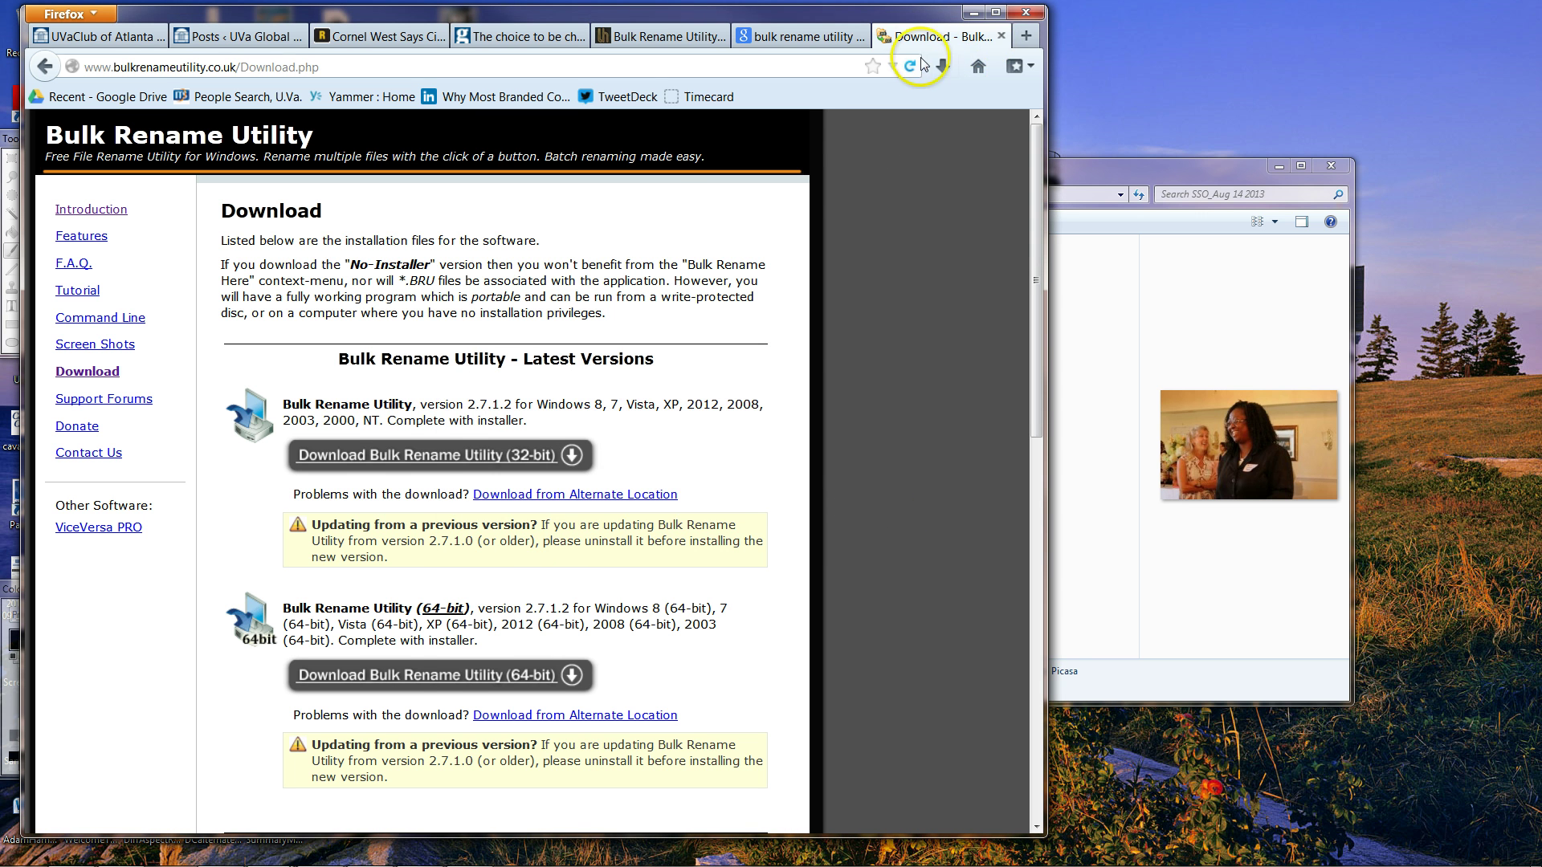
click(1109, 172)
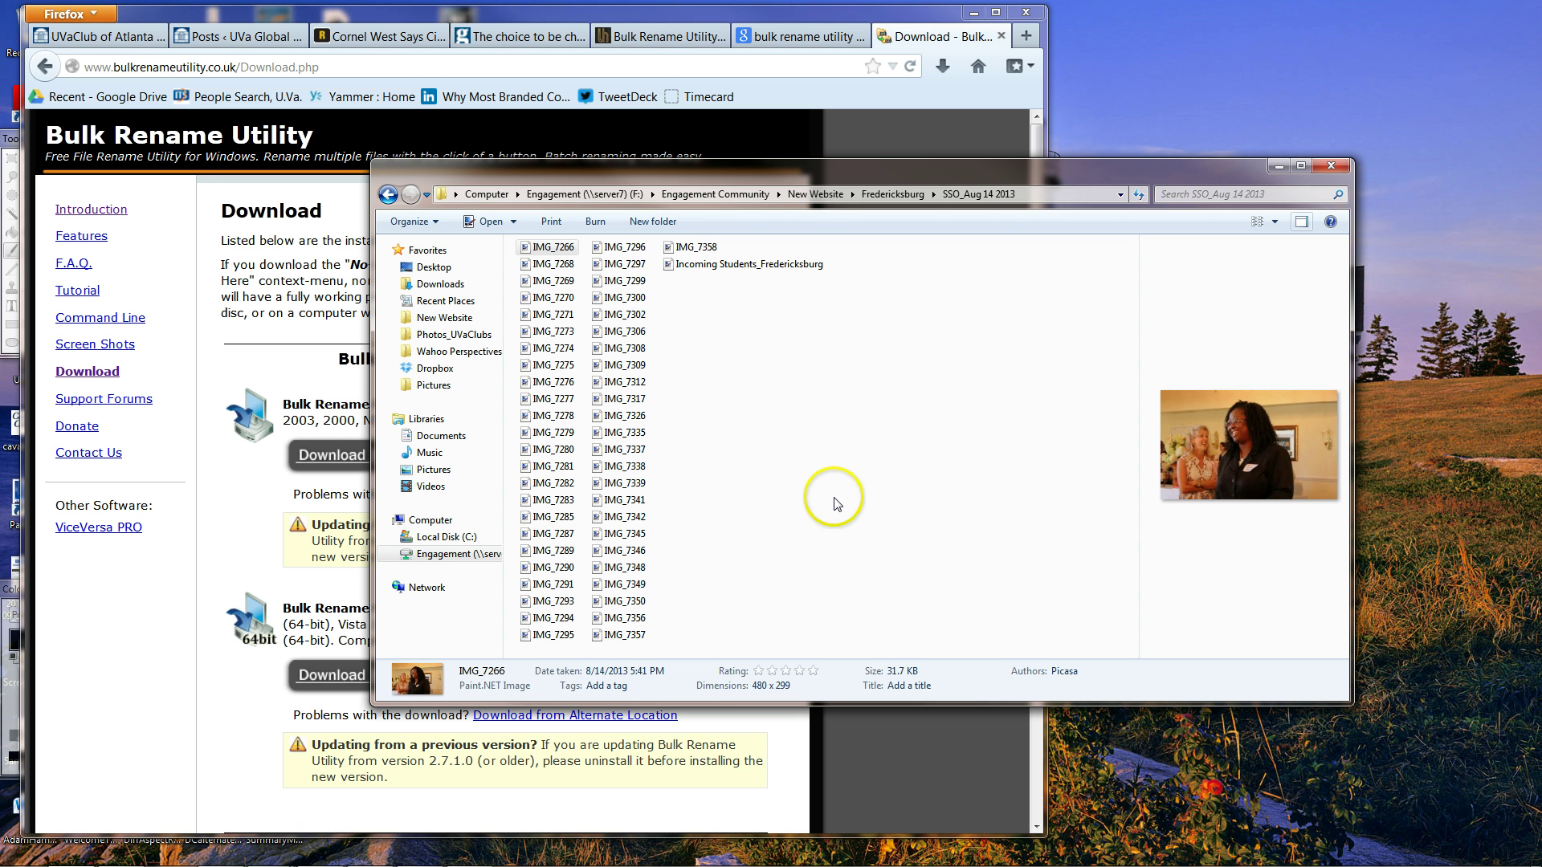
Select all 50 photos in the folder and open them with Bulk Rename Here
click(556, 367)
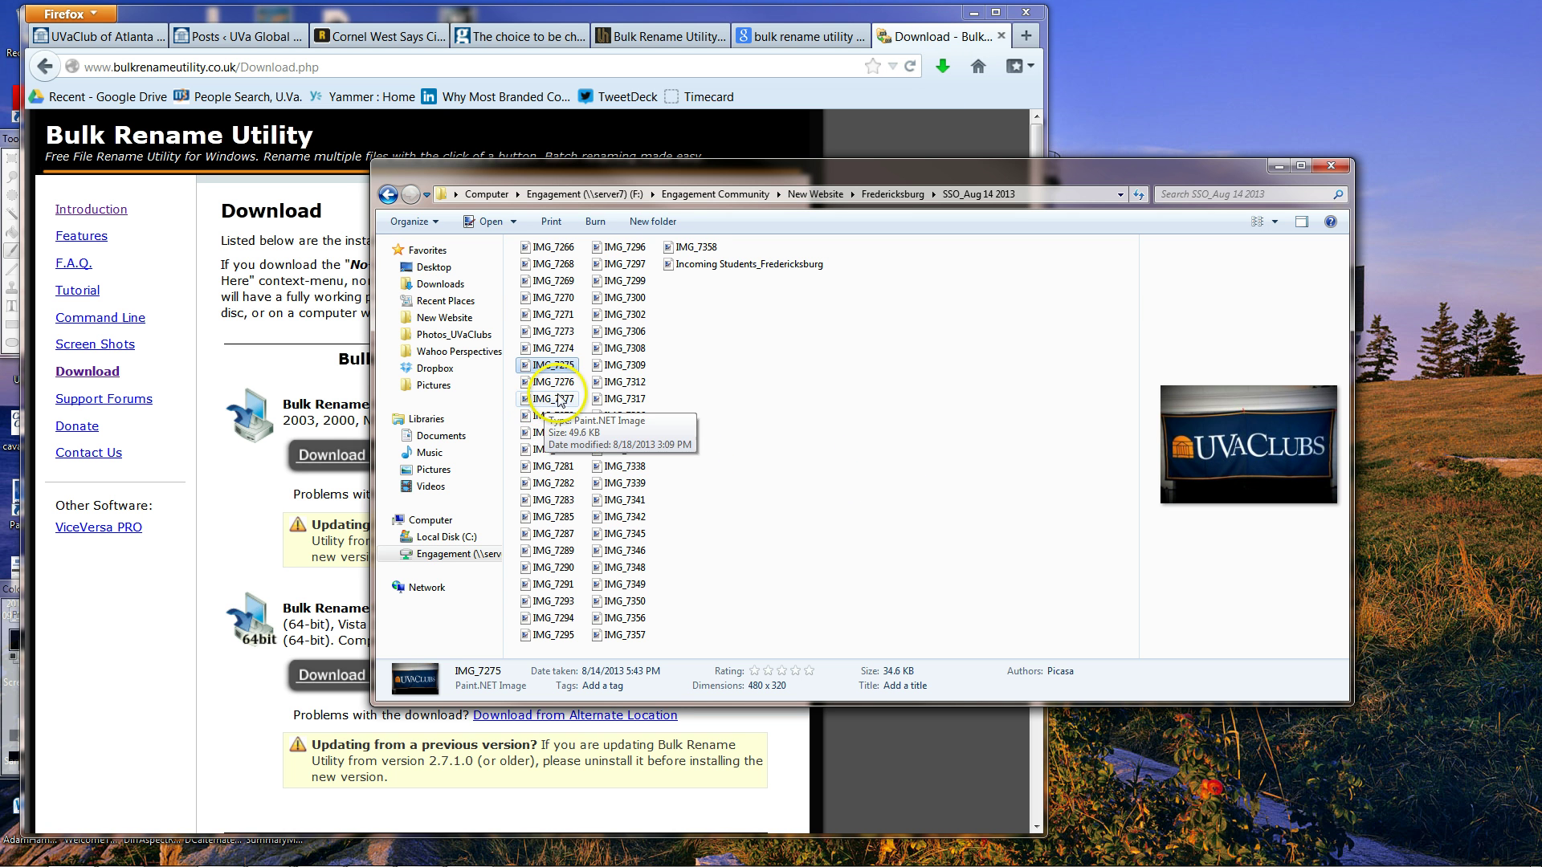
key(ctrl+a)
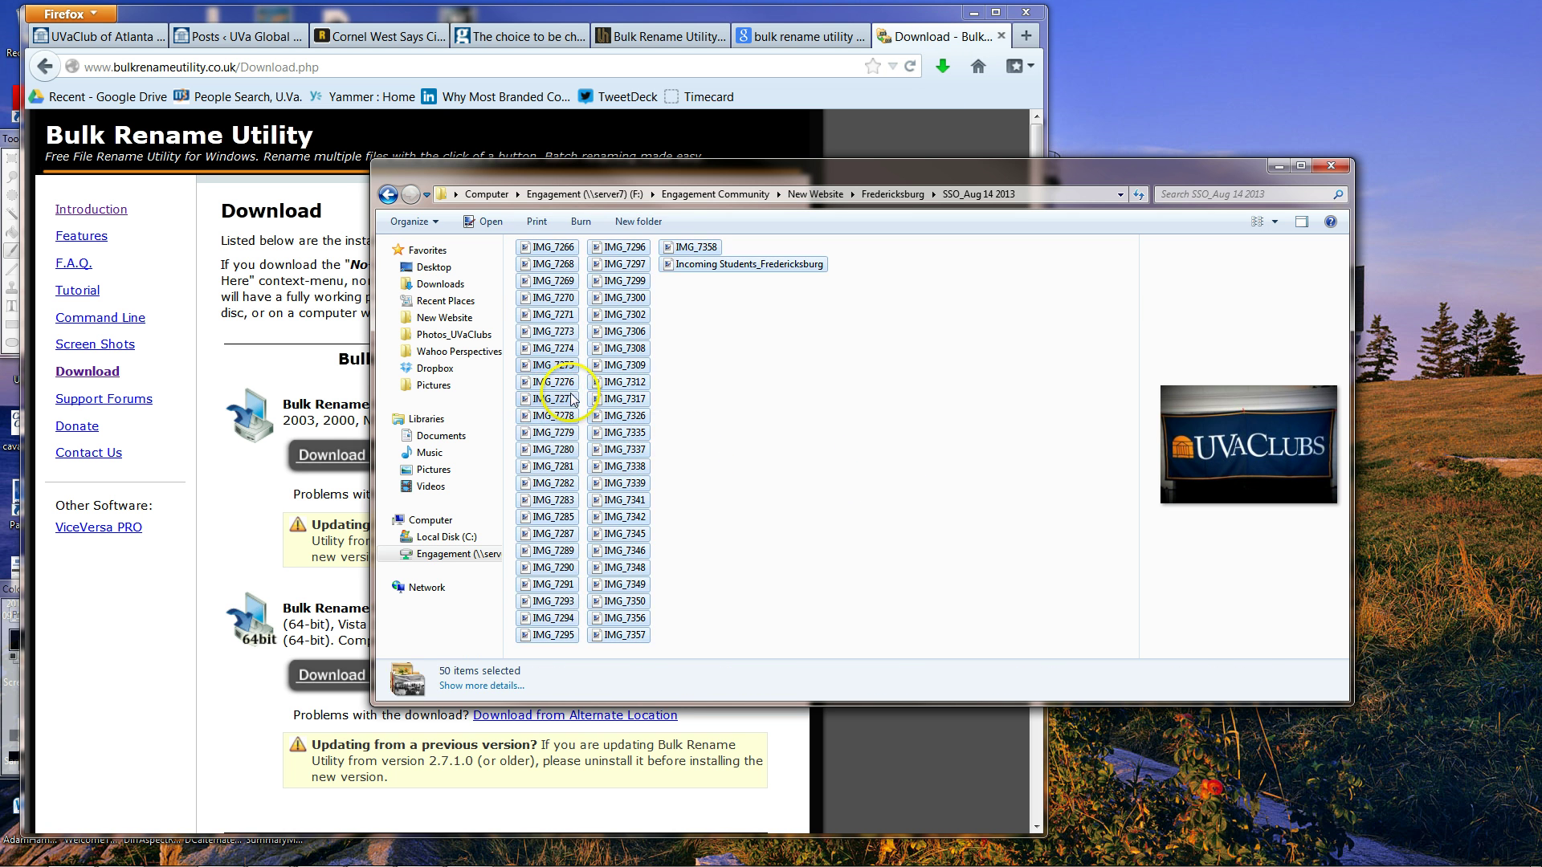
right_click(618, 350)
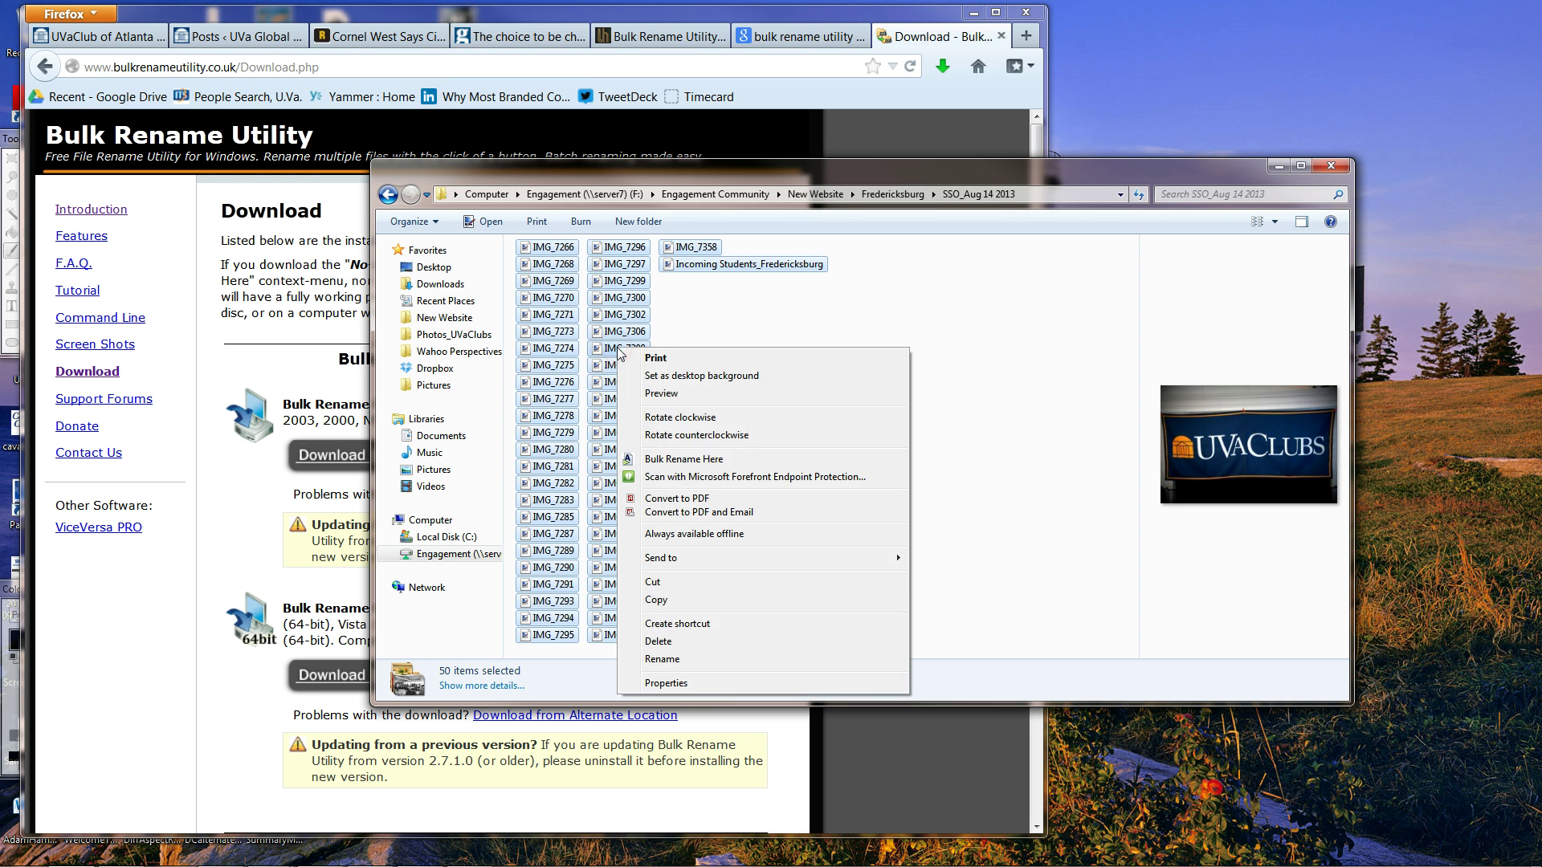
click(683, 460)
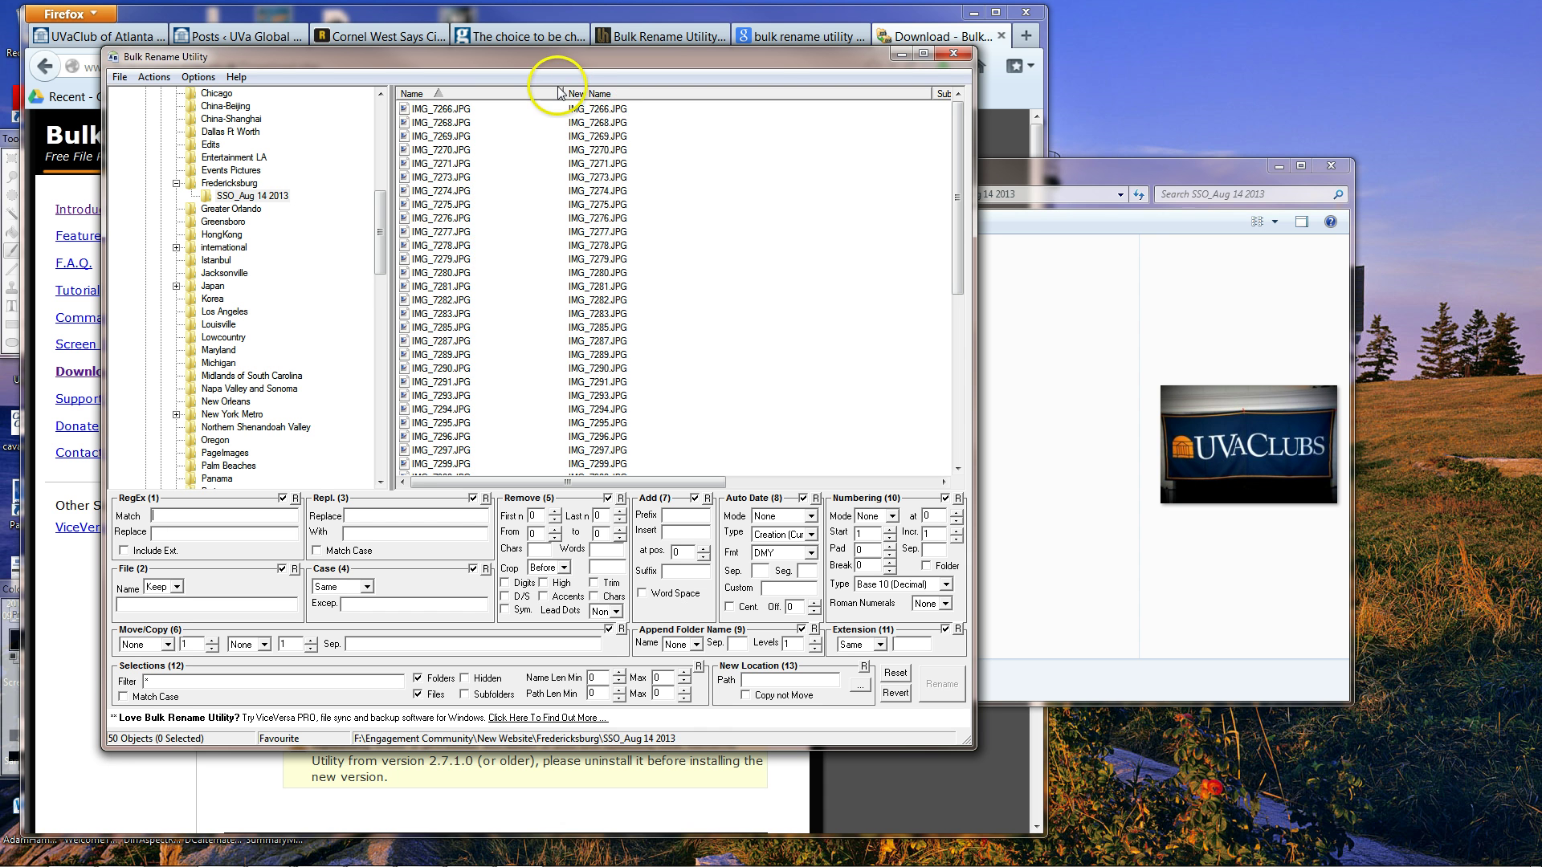
Select all 50 files and set the Extension (11) case to Lower for .jpg names
drag(590, 94, 564, 94)
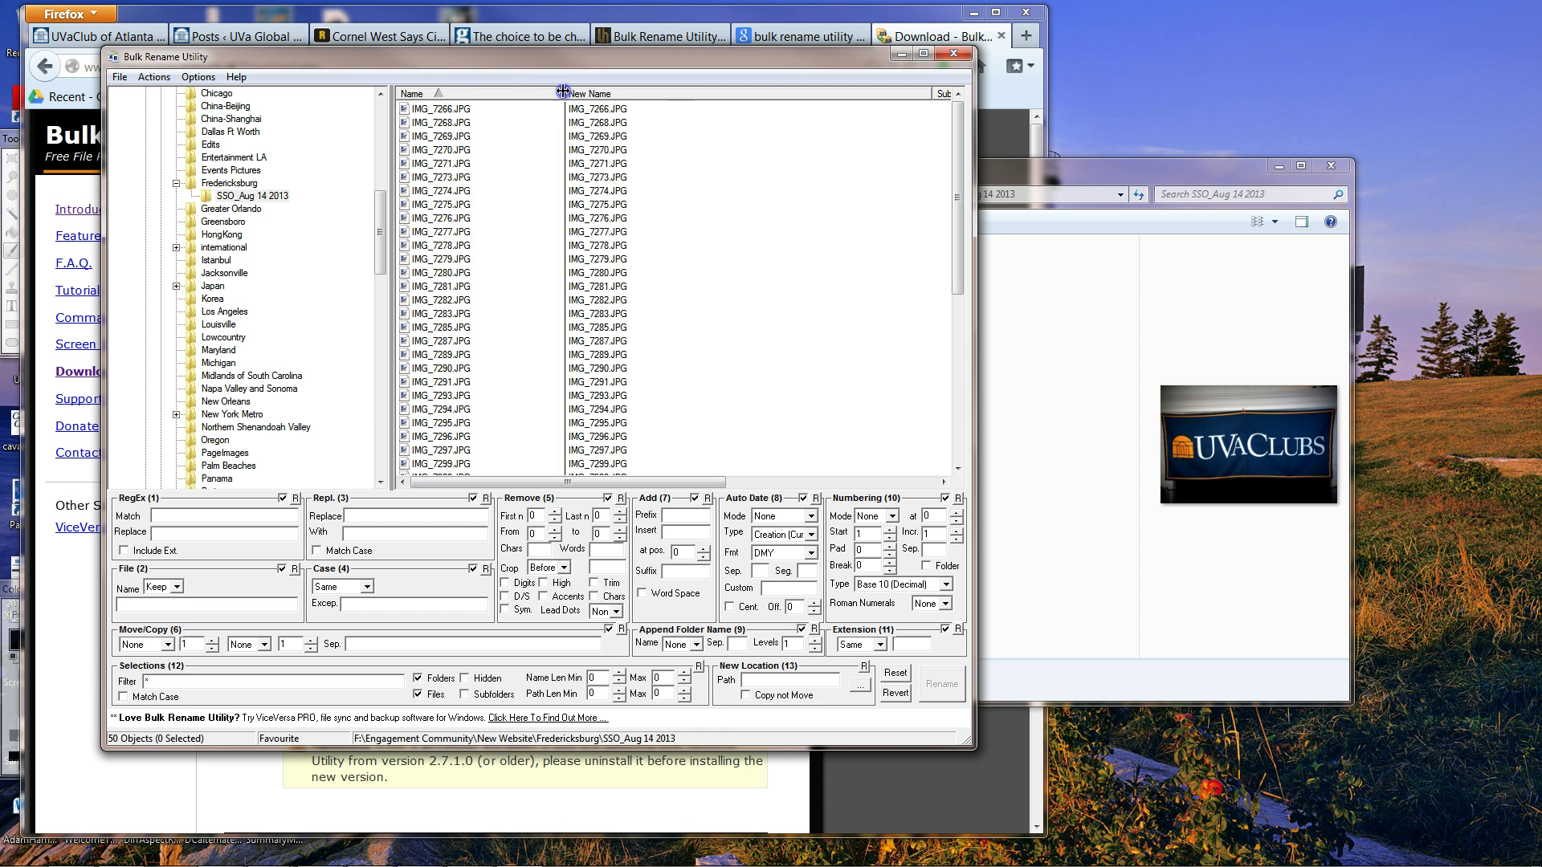
click(441, 108)
key(ctrl+a)
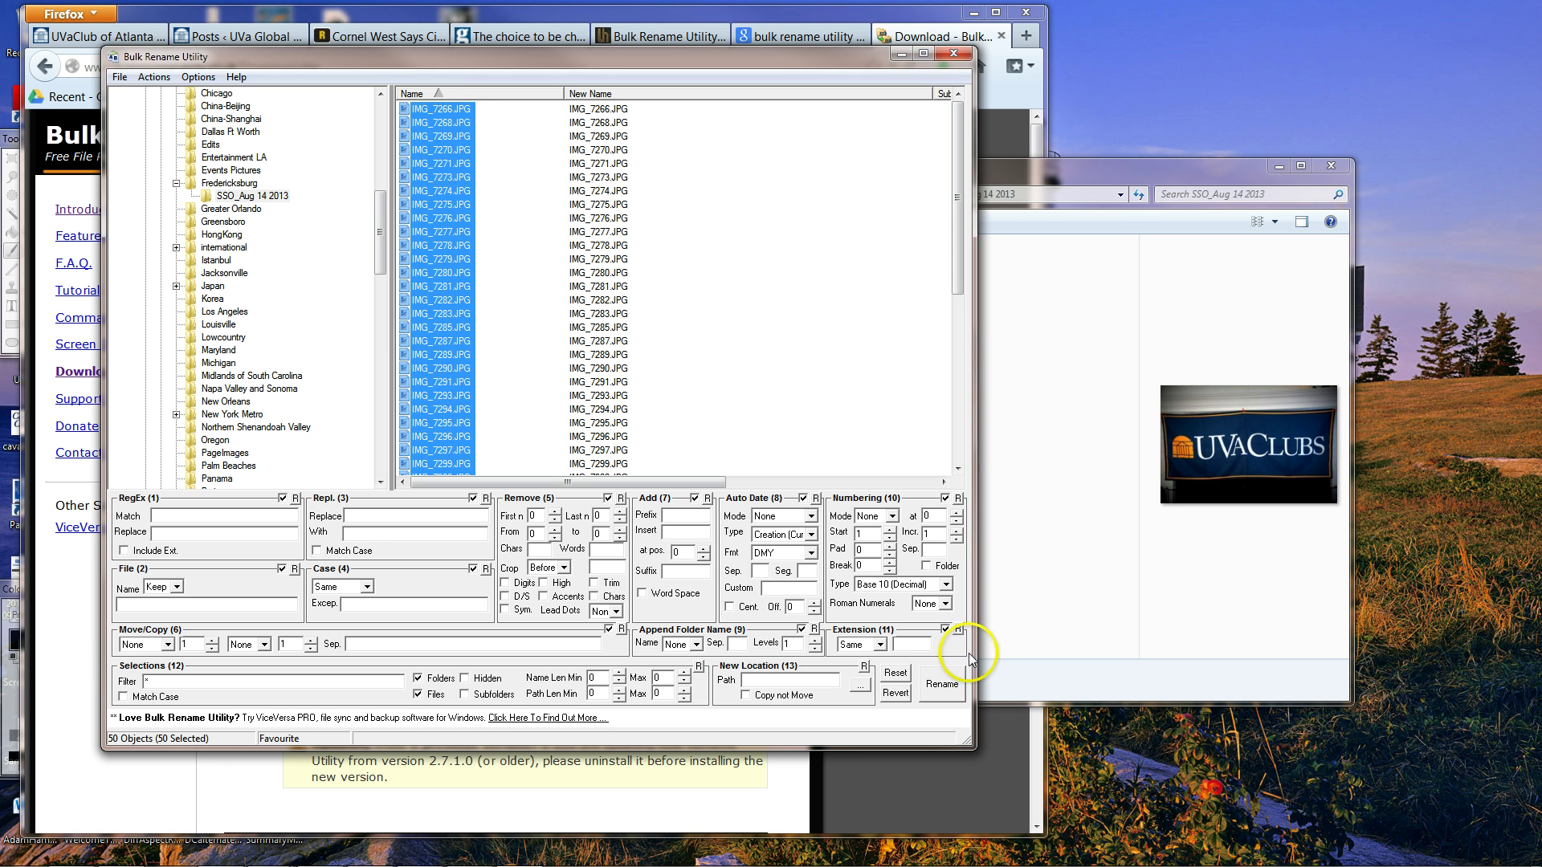
click(879, 645)
click(870, 673)
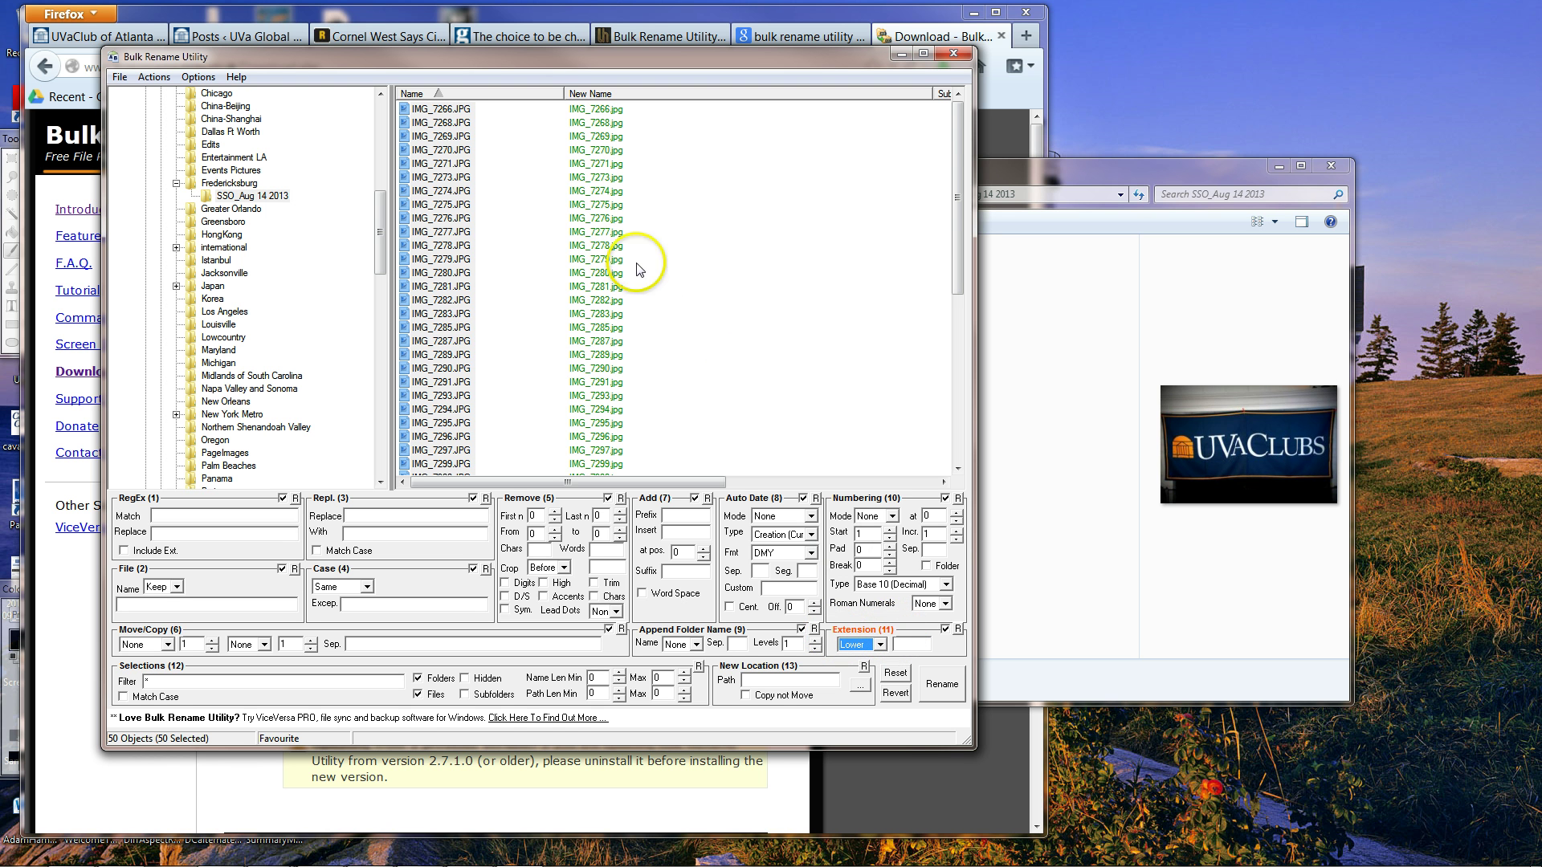
Set Numbering to Suffix mode with a space separator and padding of 3
click(887, 516)
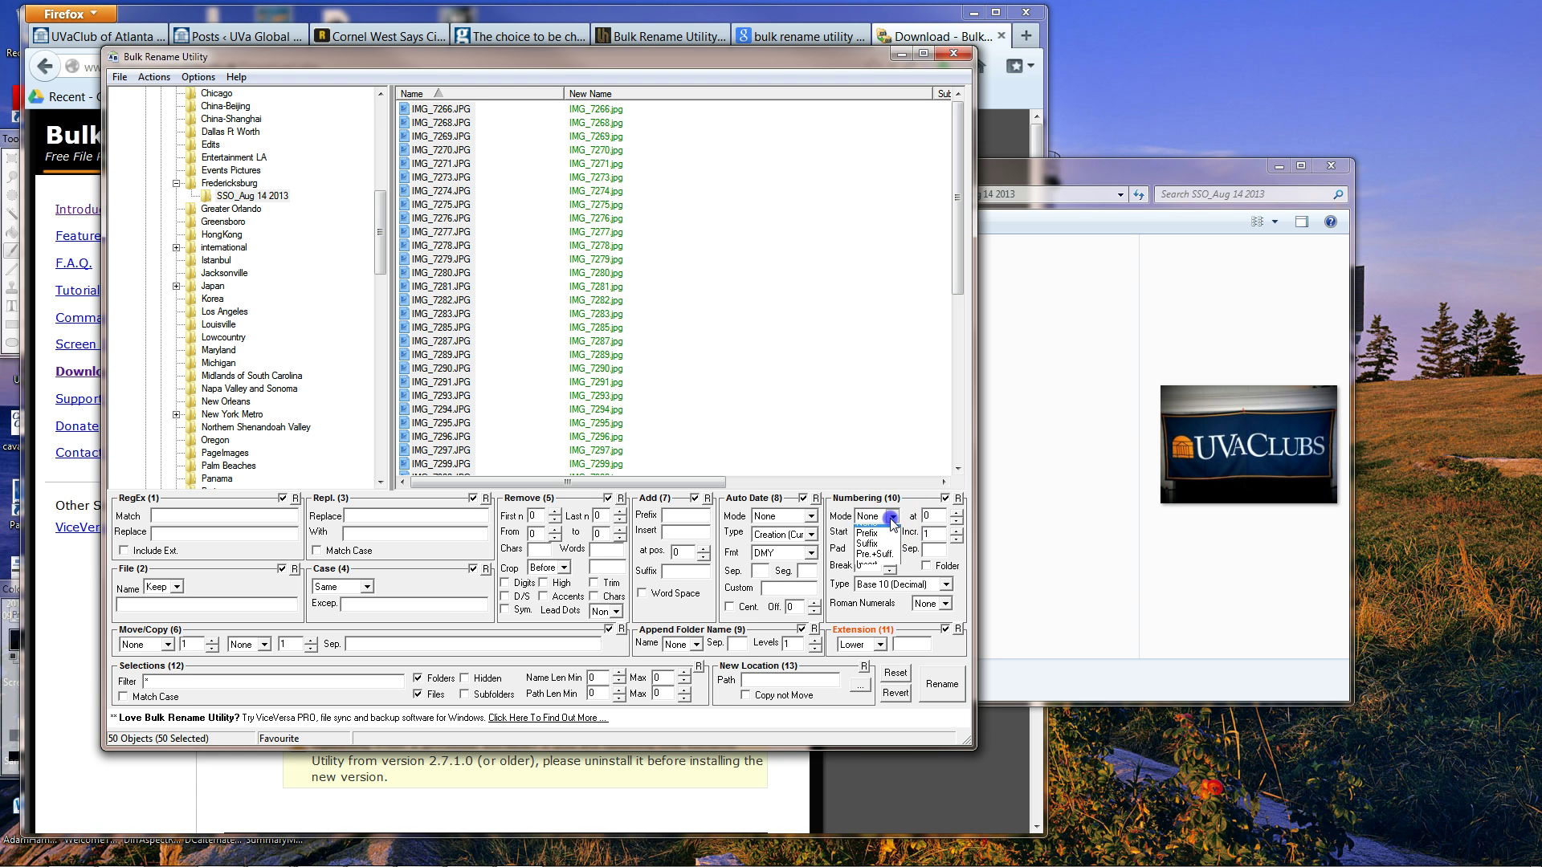
click(885, 552)
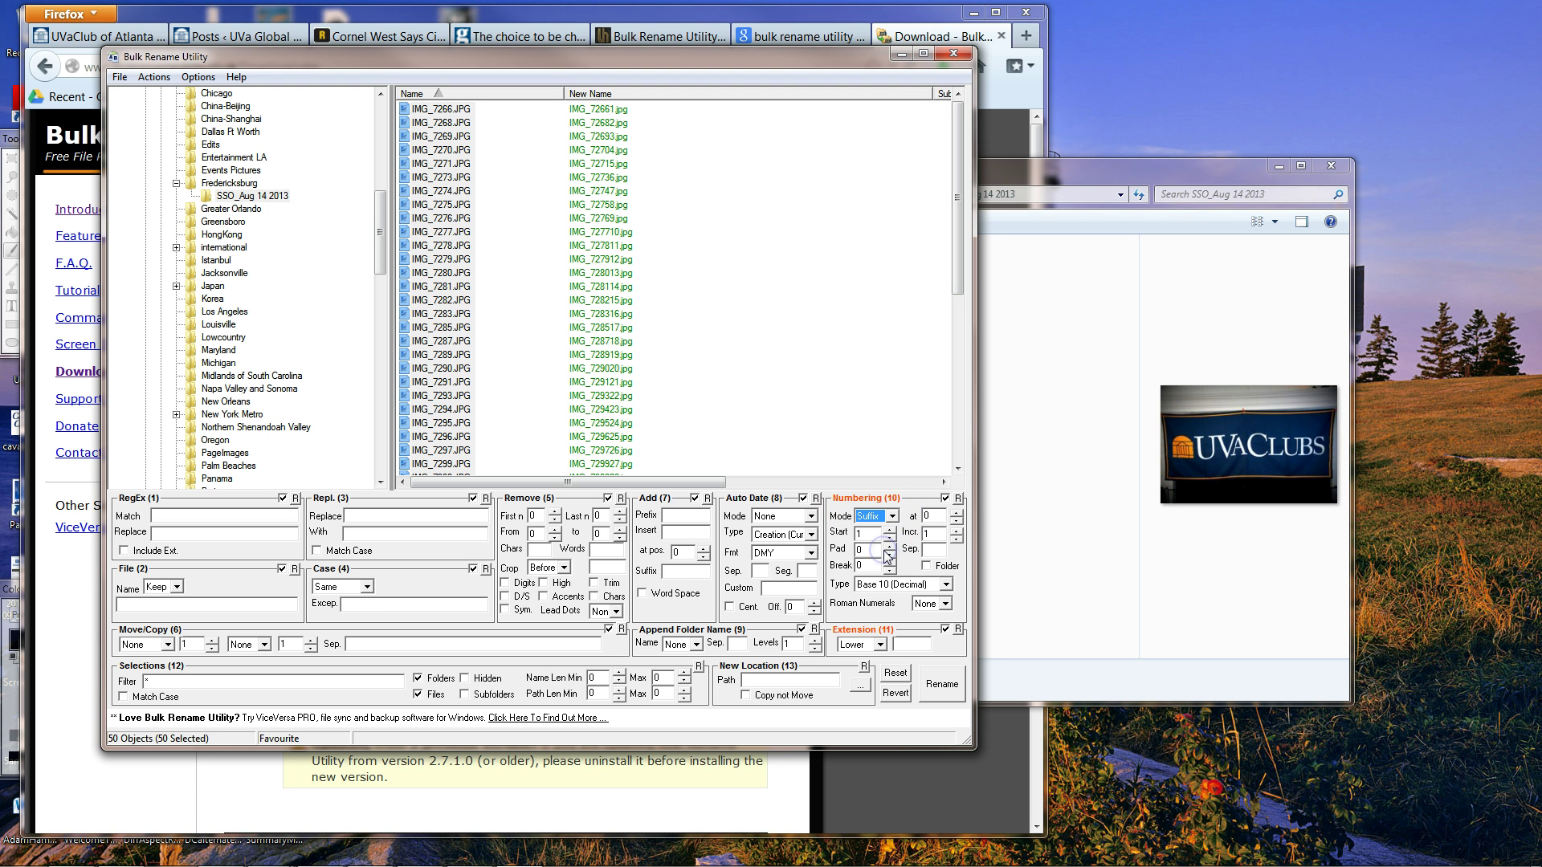
click(933, 550)
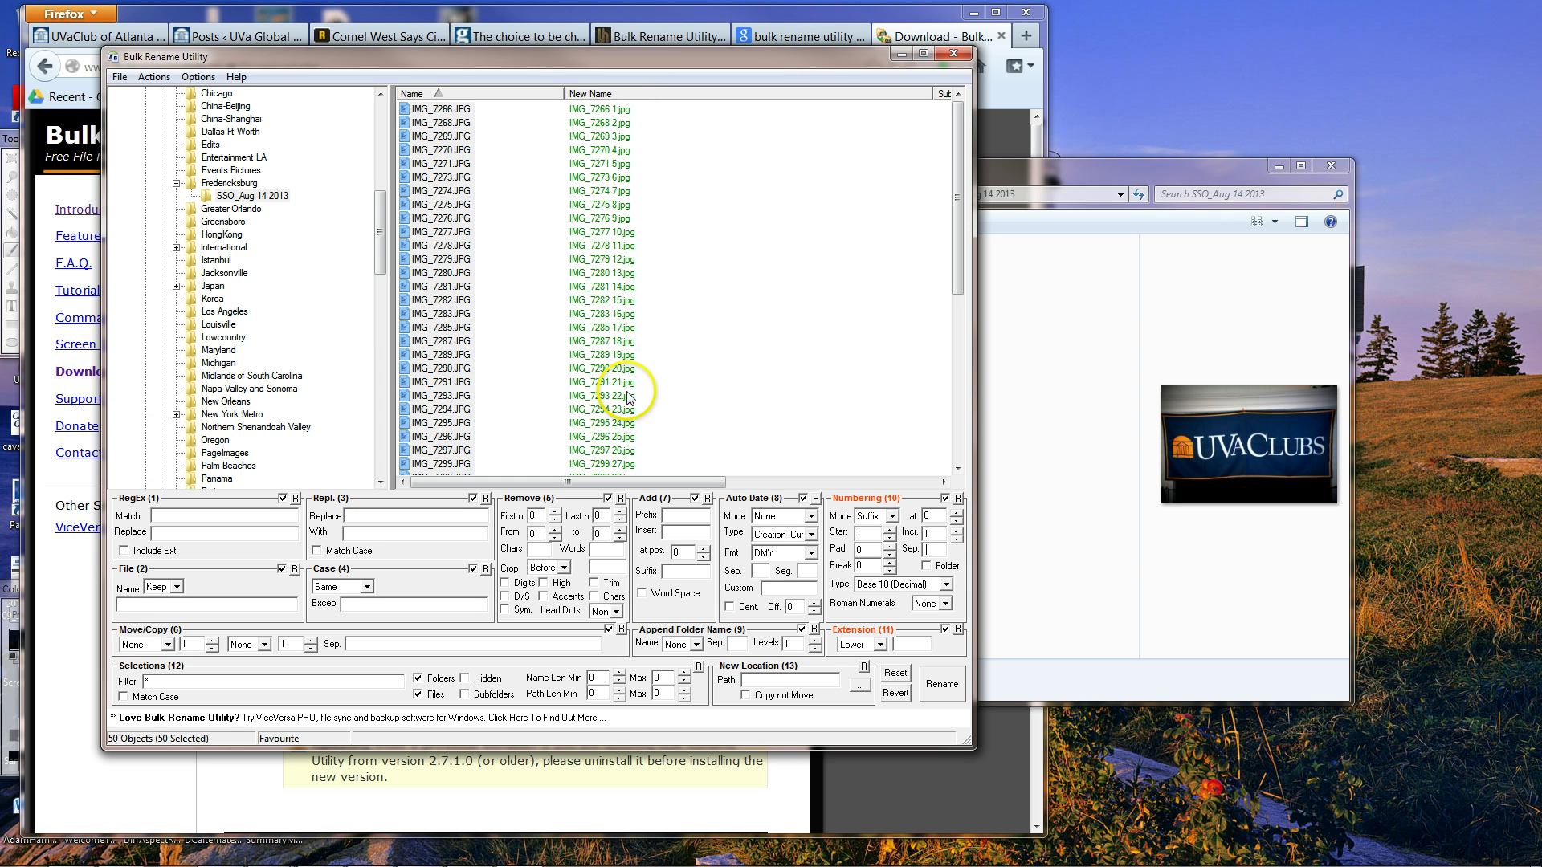
click(889, 546)
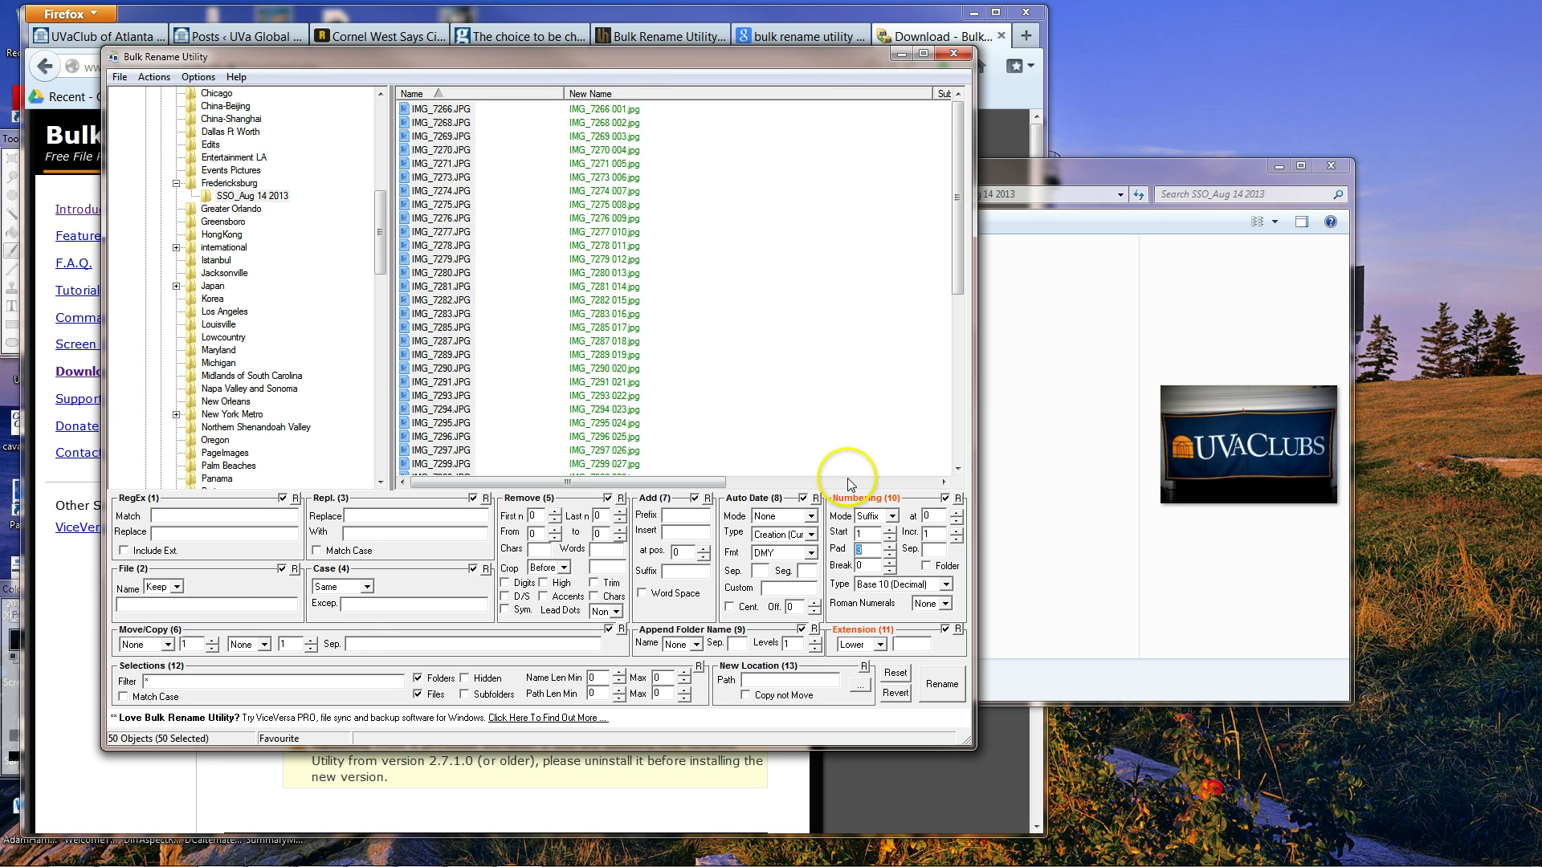
Set Name to Fixed and enter 'UVaClub of Fredericksburg August 2013 Student Send-off'
click(261, 605)
text(UVa)
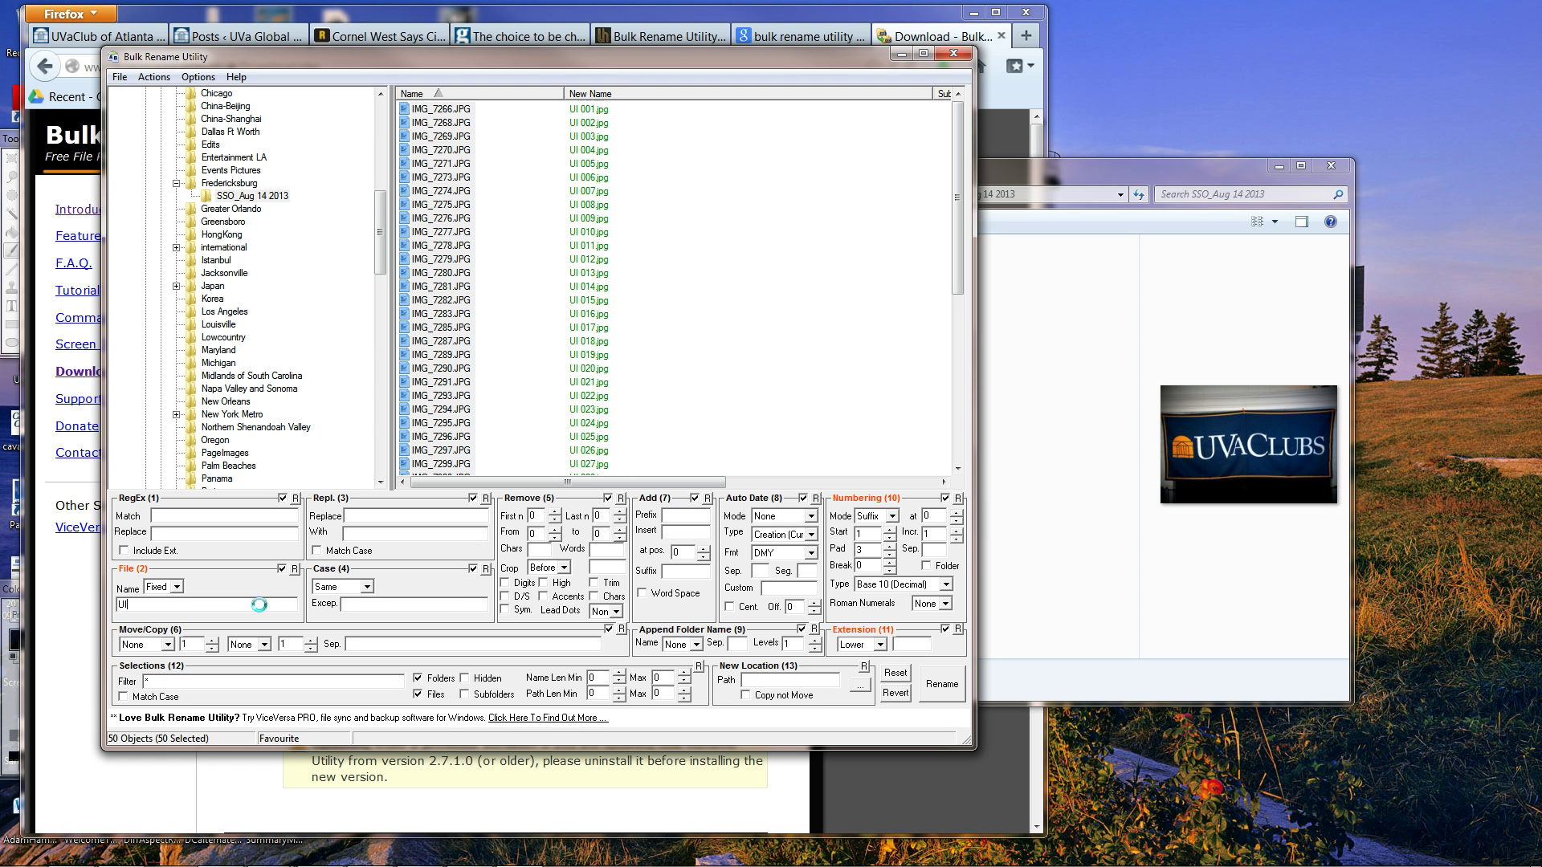
text(Club of Fred)
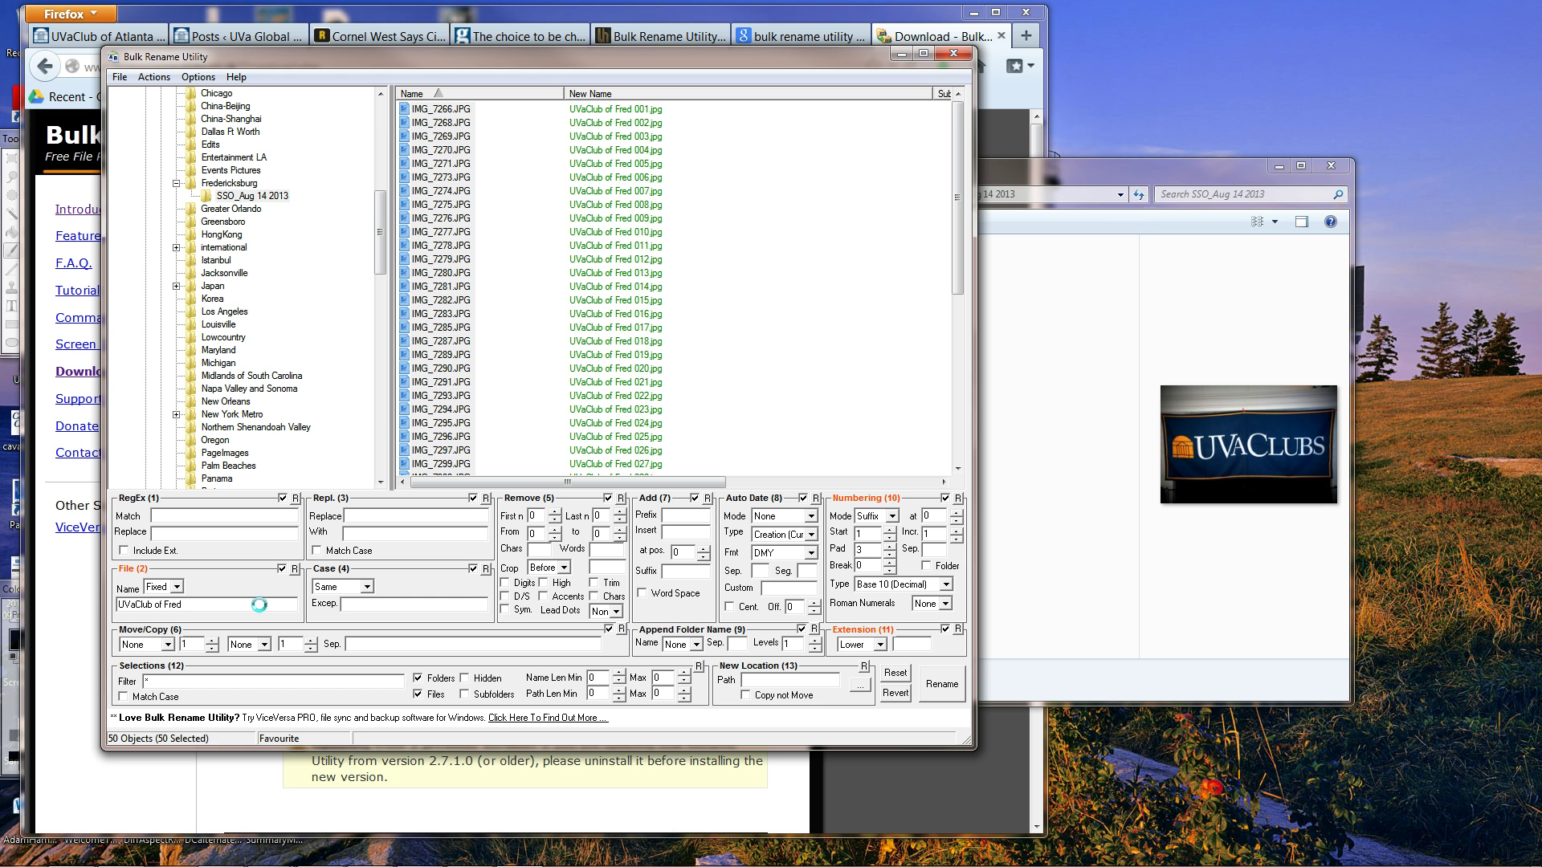
text(re)
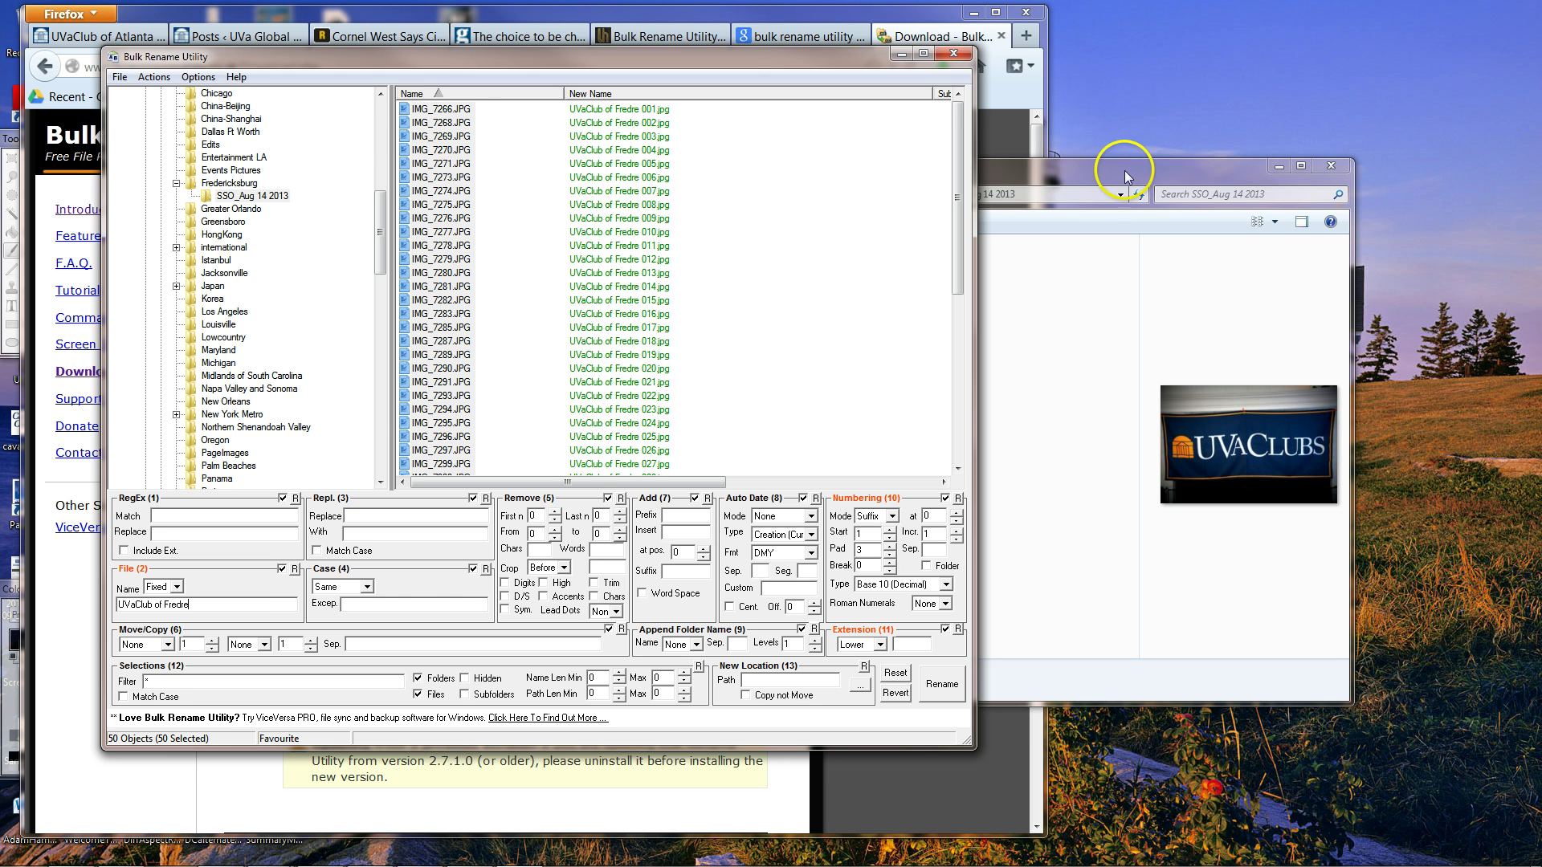
drag(1125, 176, 1222, 187)
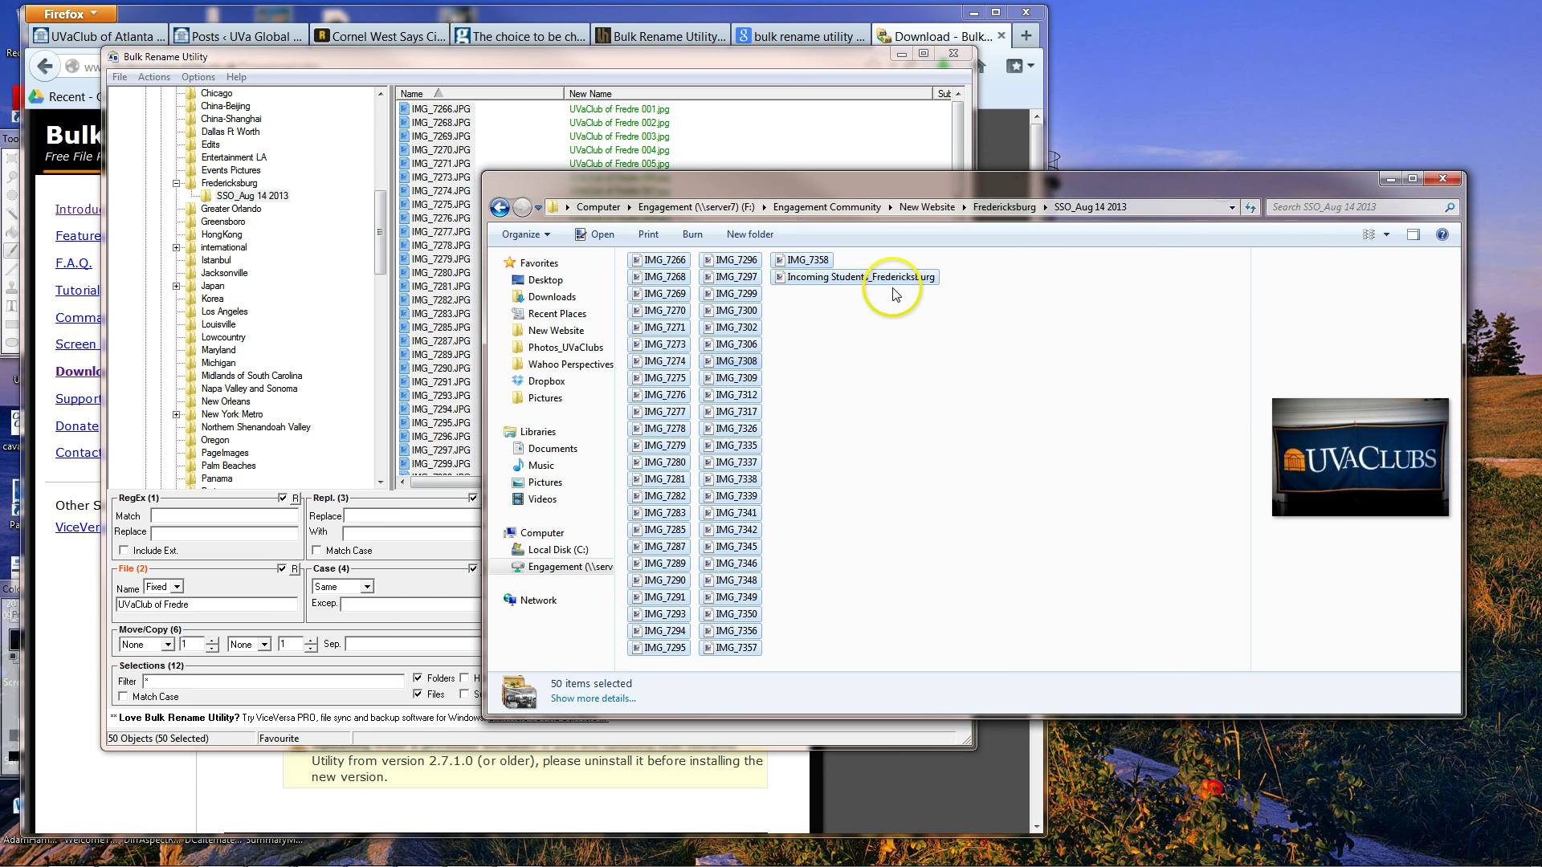
click(842, 60)
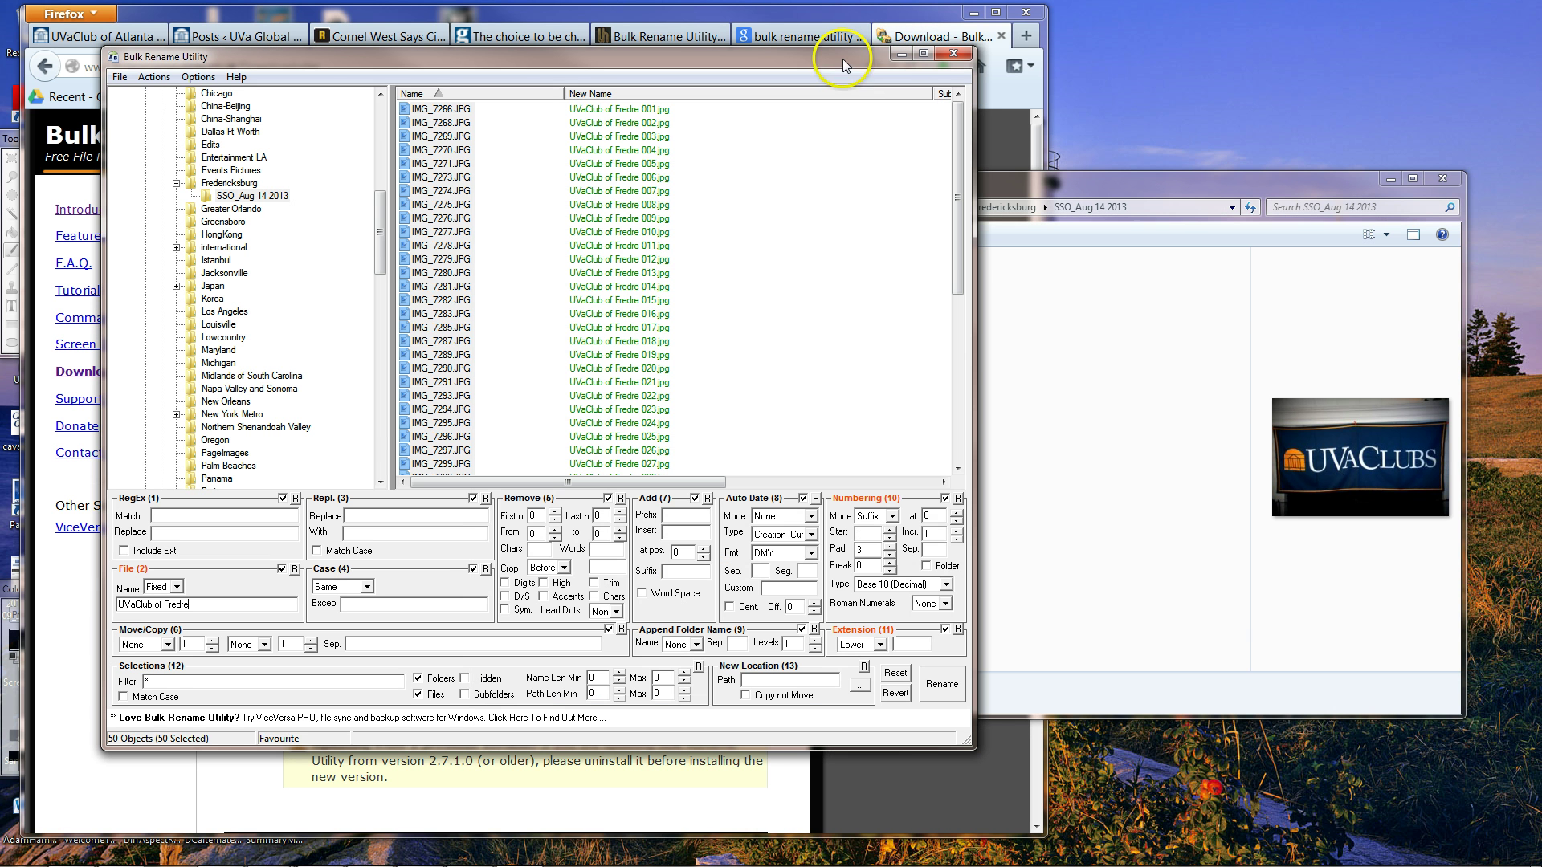
text(eri)
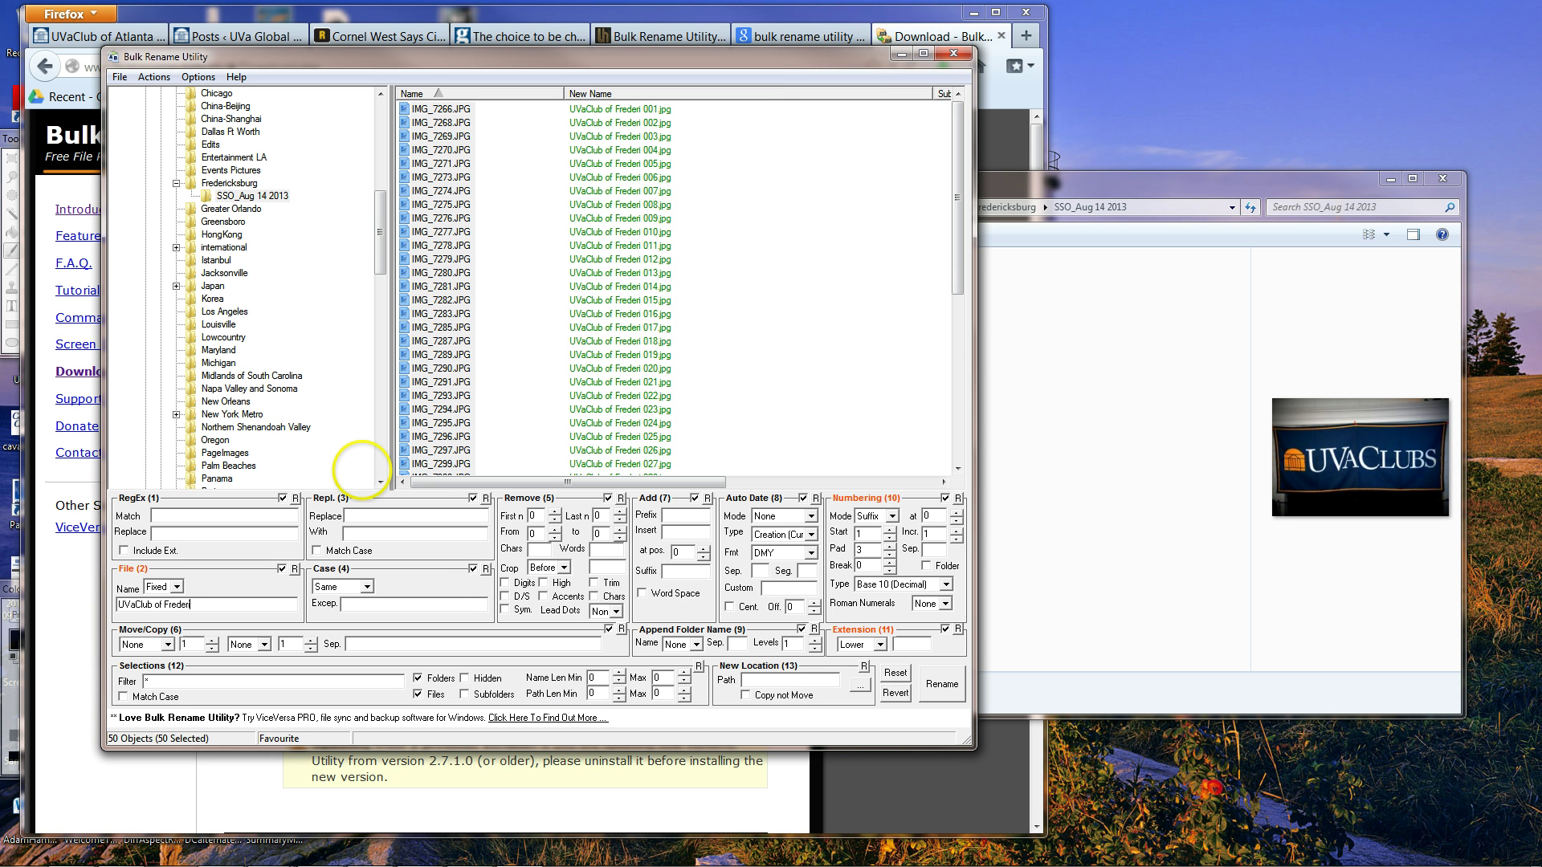
text(cksbur)
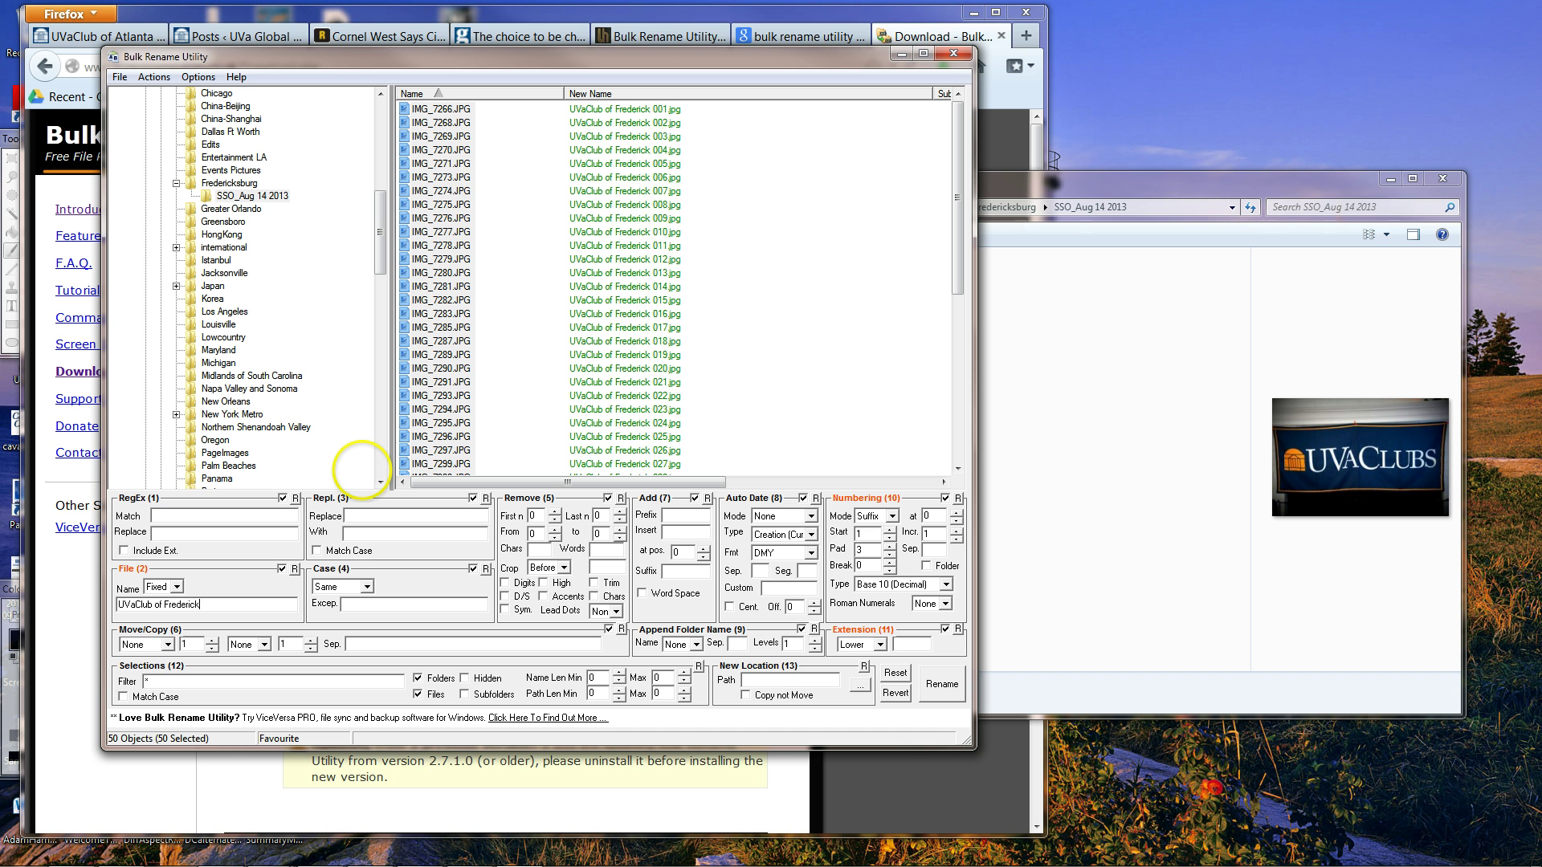
text(g A)
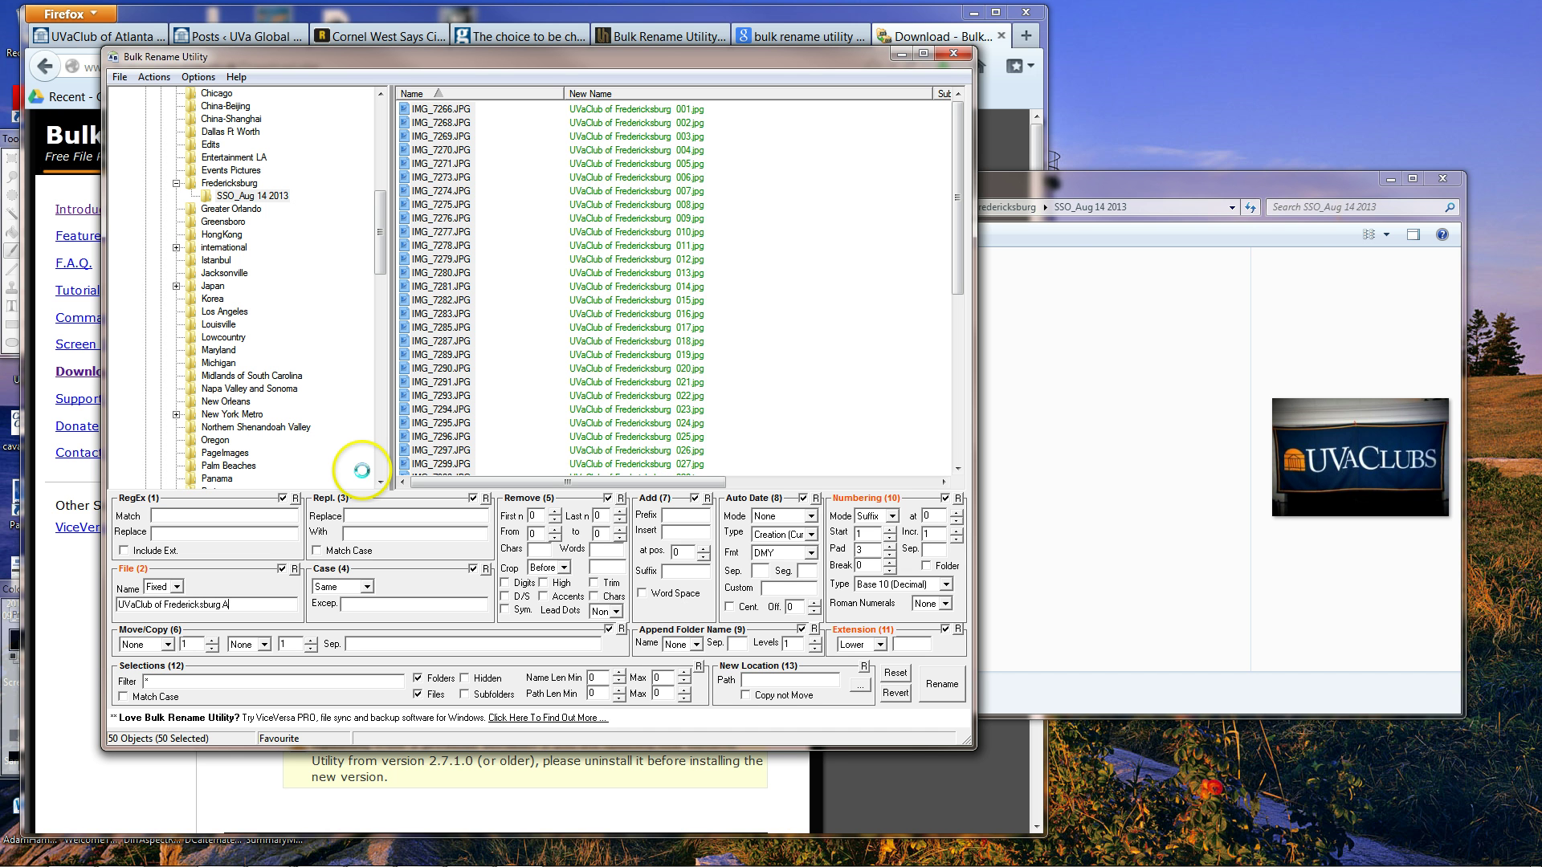
text(ugust 20)
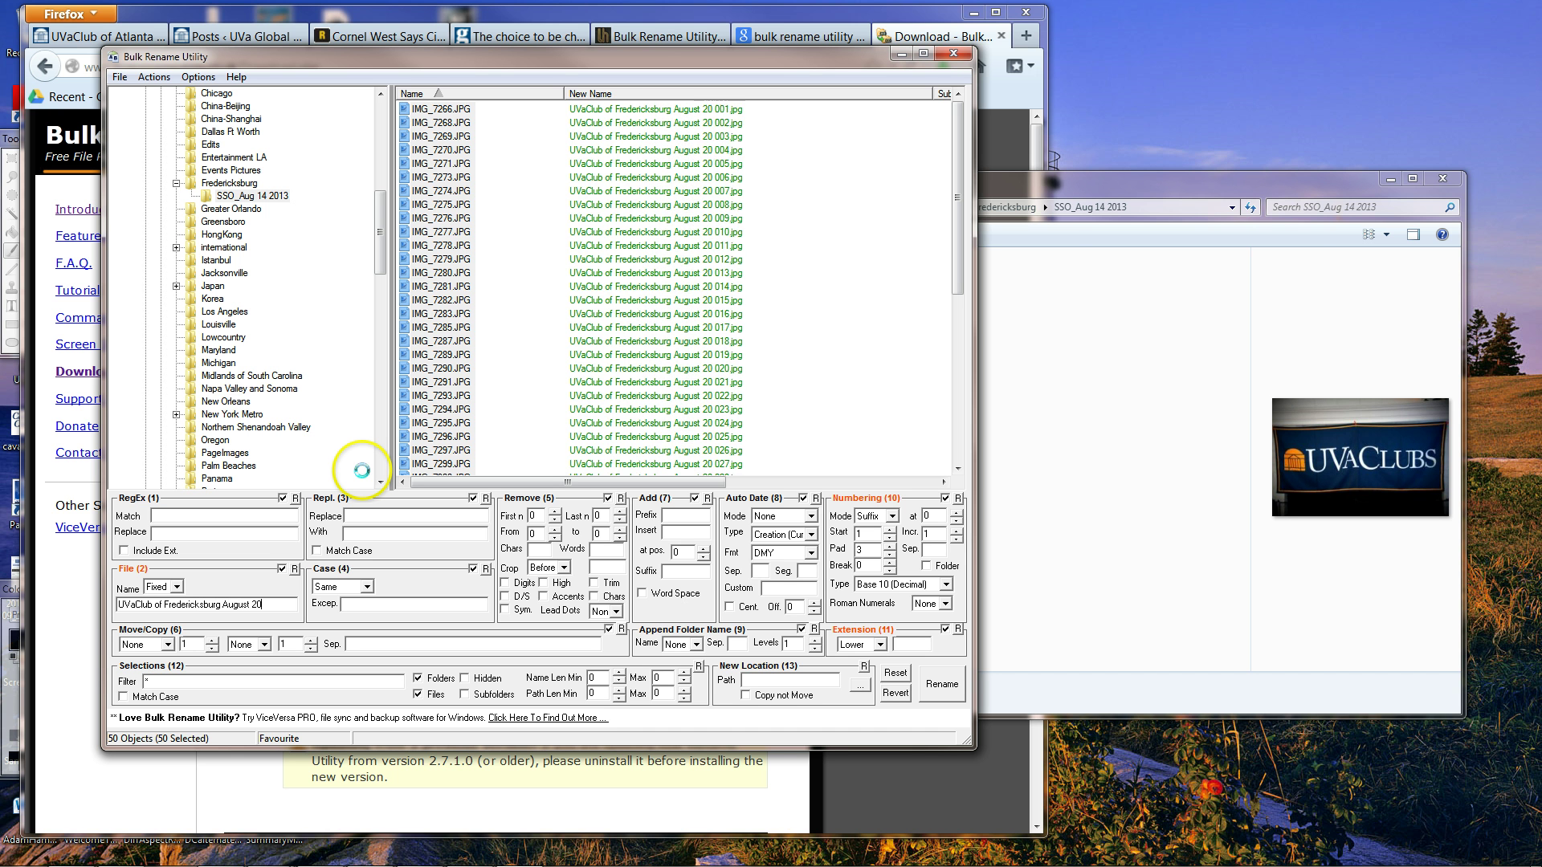
text(13 Student Send)
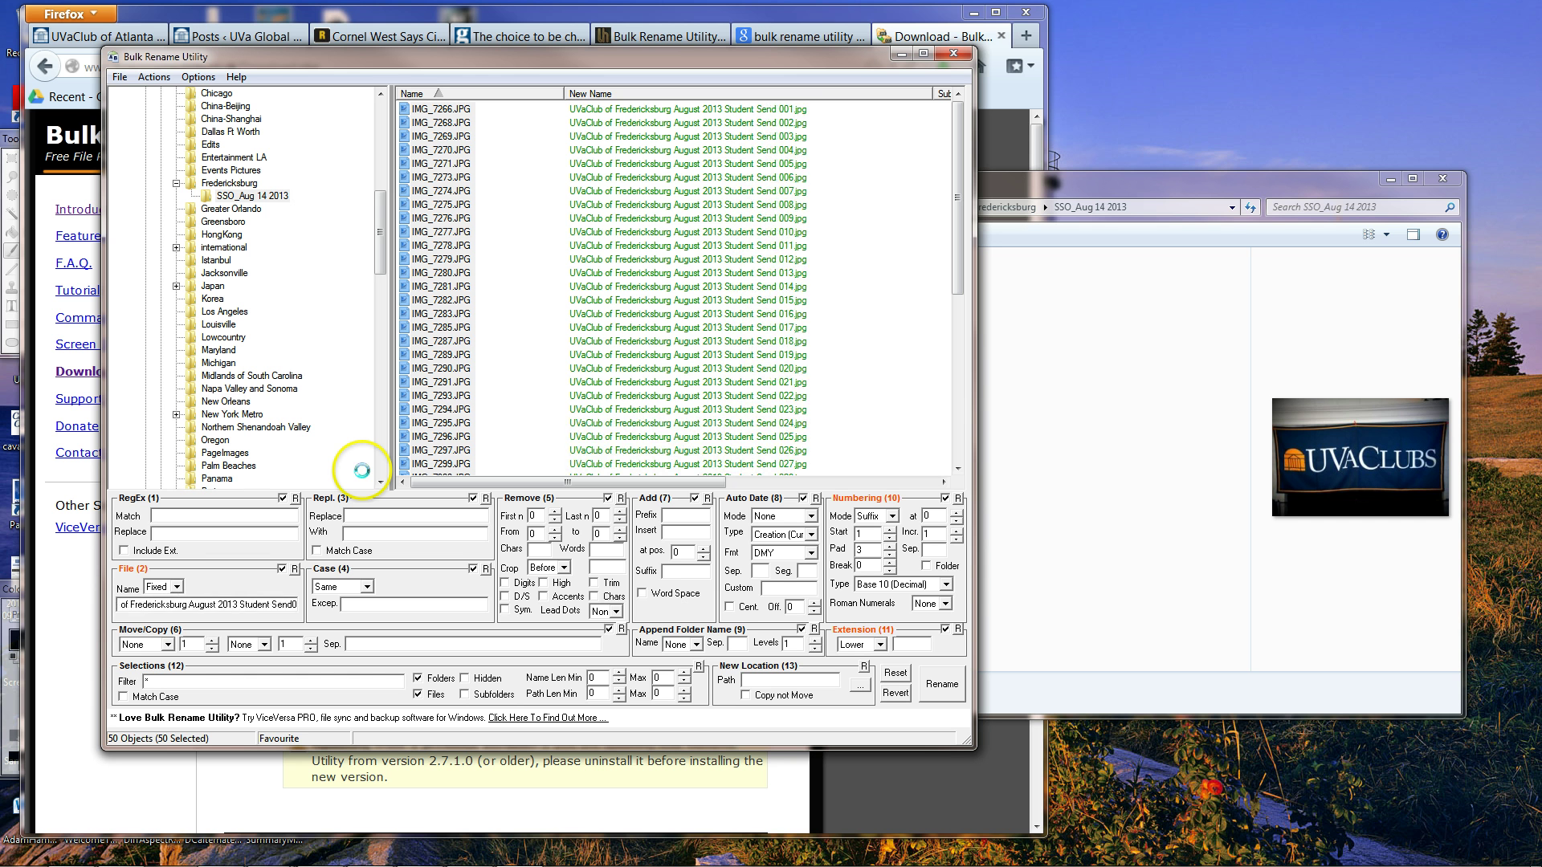
key(BackSpace)
text(-off)
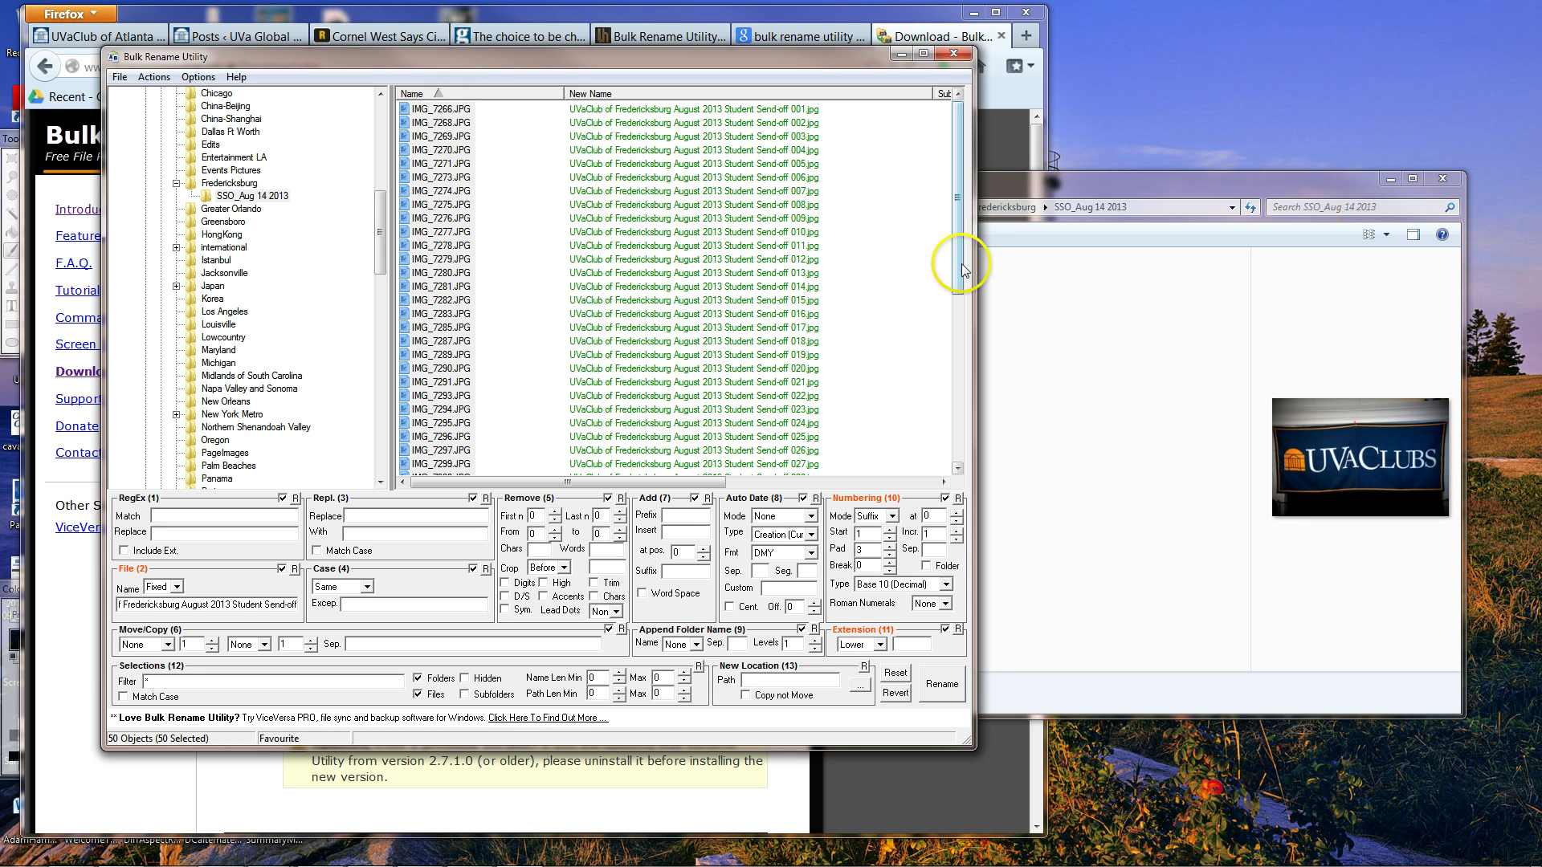
drag(956, 257, 956, 201)
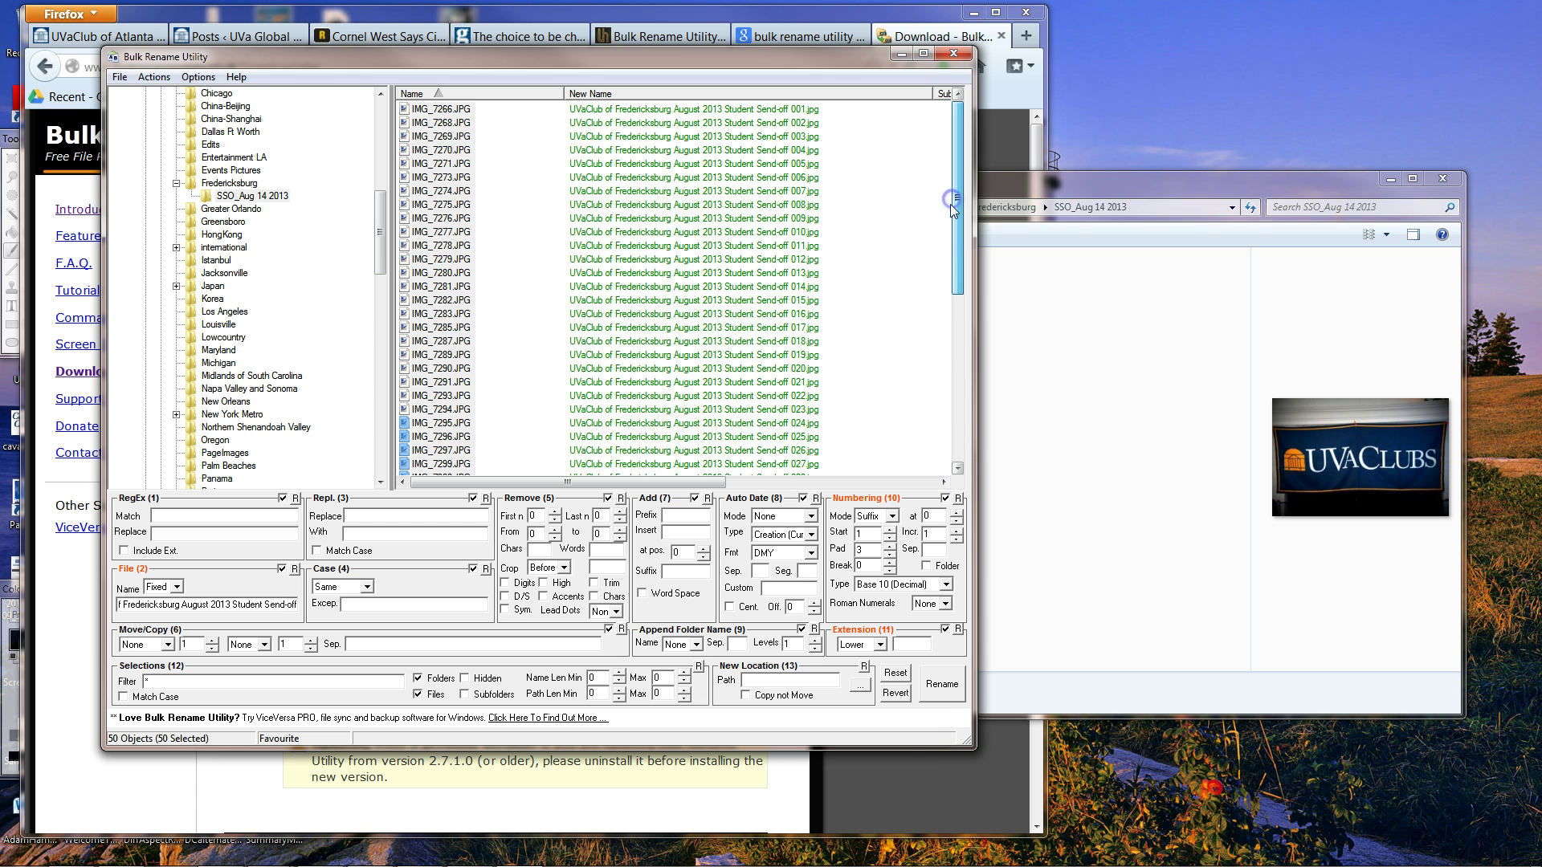
Rename all 50 photos and confirm the operation
click(948, 689)
click(819, 510)
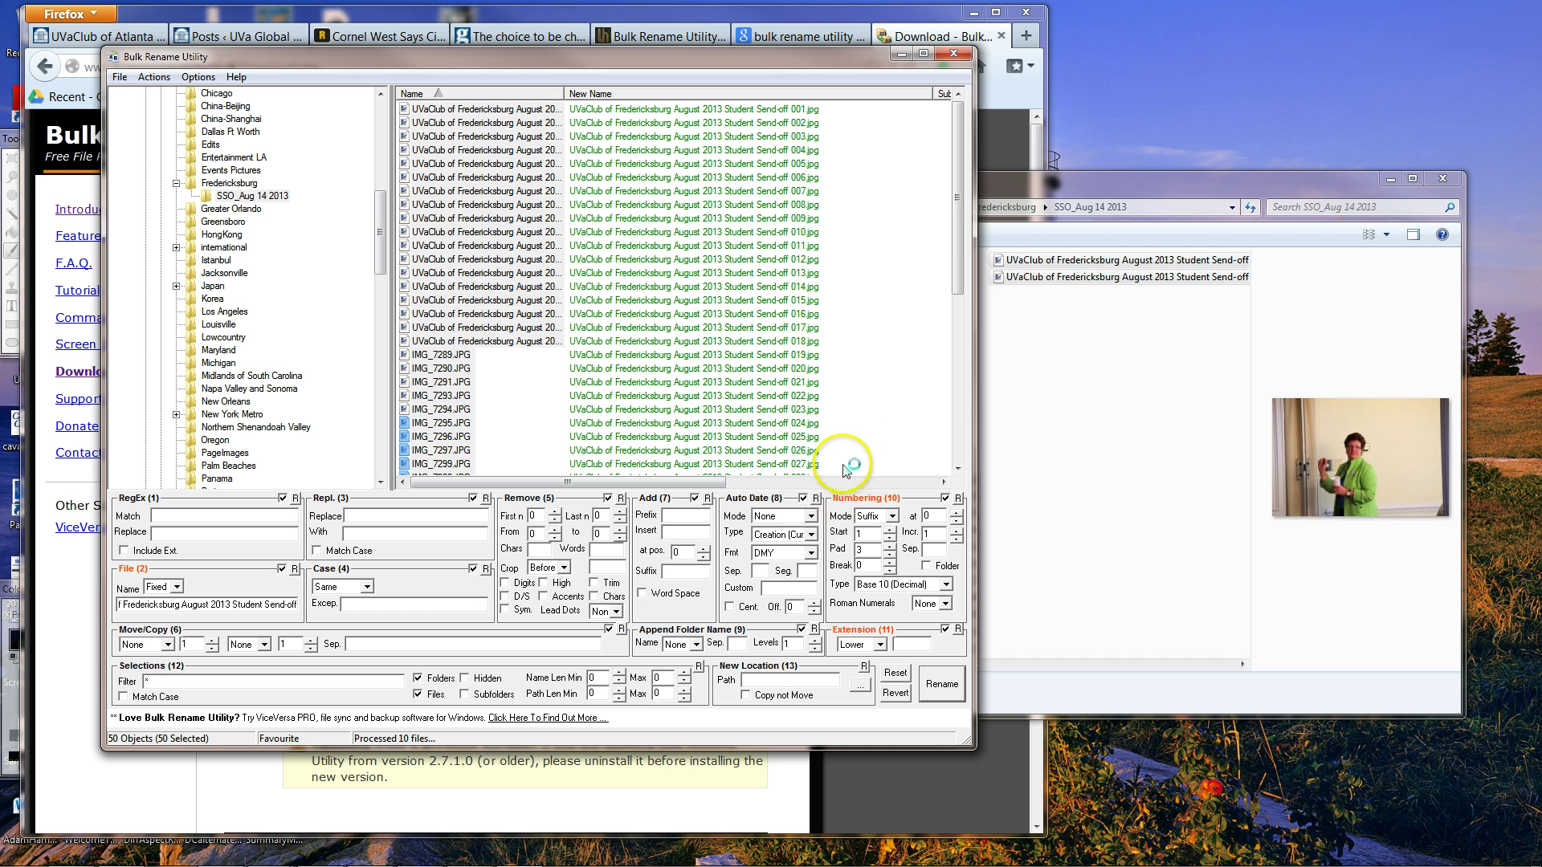
scroll(957, 275, down, 8)
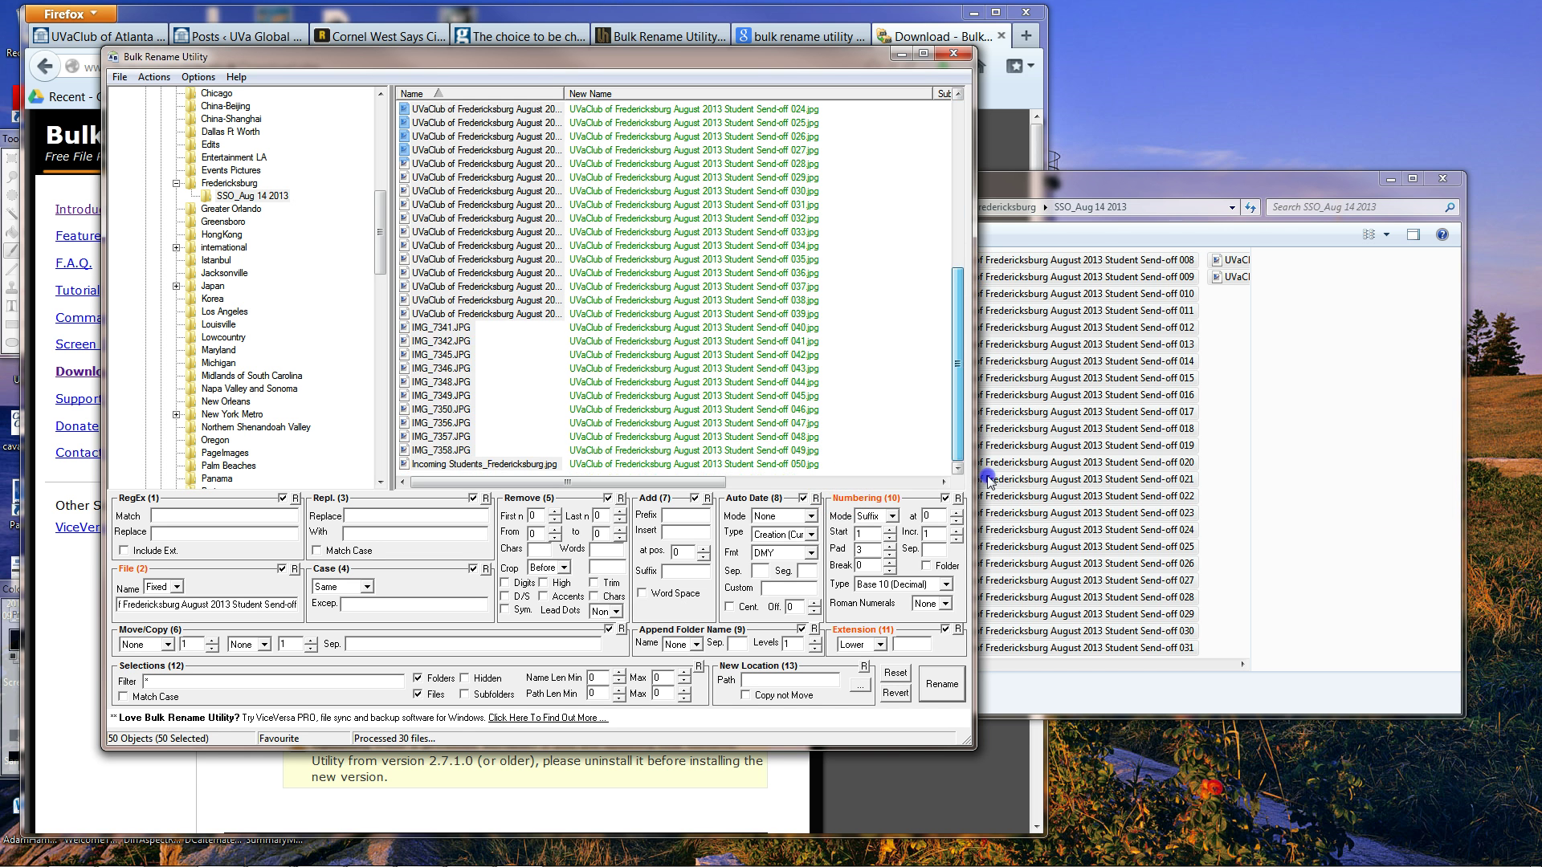